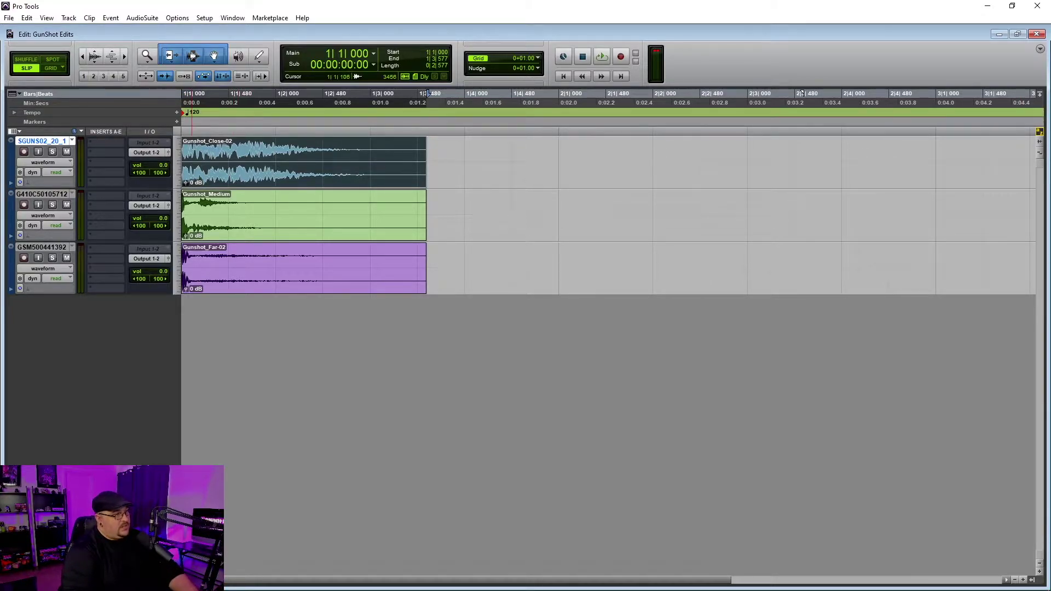
Audition the Gunshot_Close, Gunshot_Medium and Gunshot_Far tracks one at a time by soloing and playing each.
left_click(52, 151)
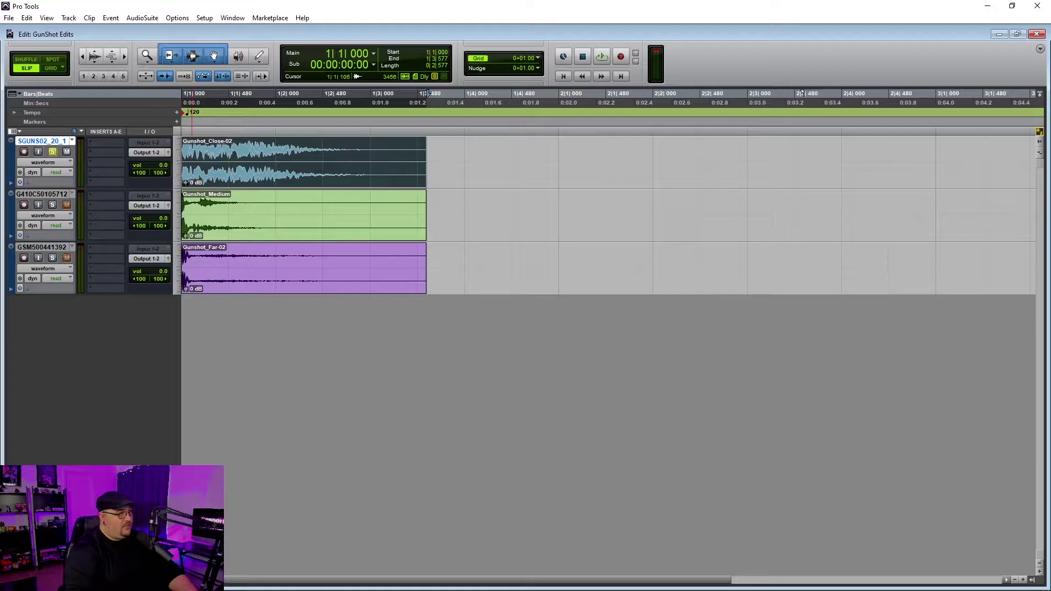
key("space")
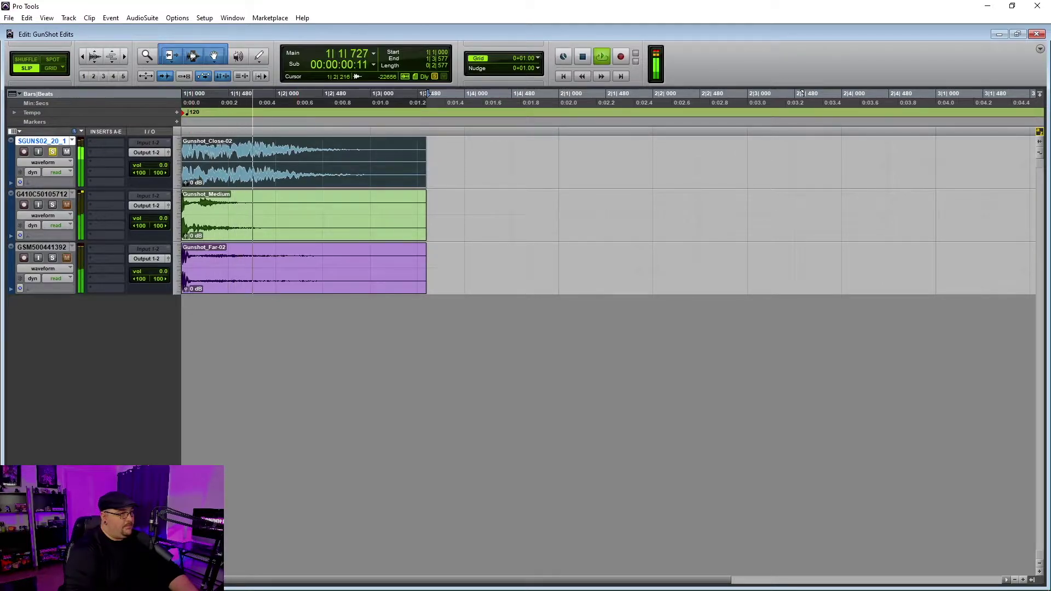
key("space")
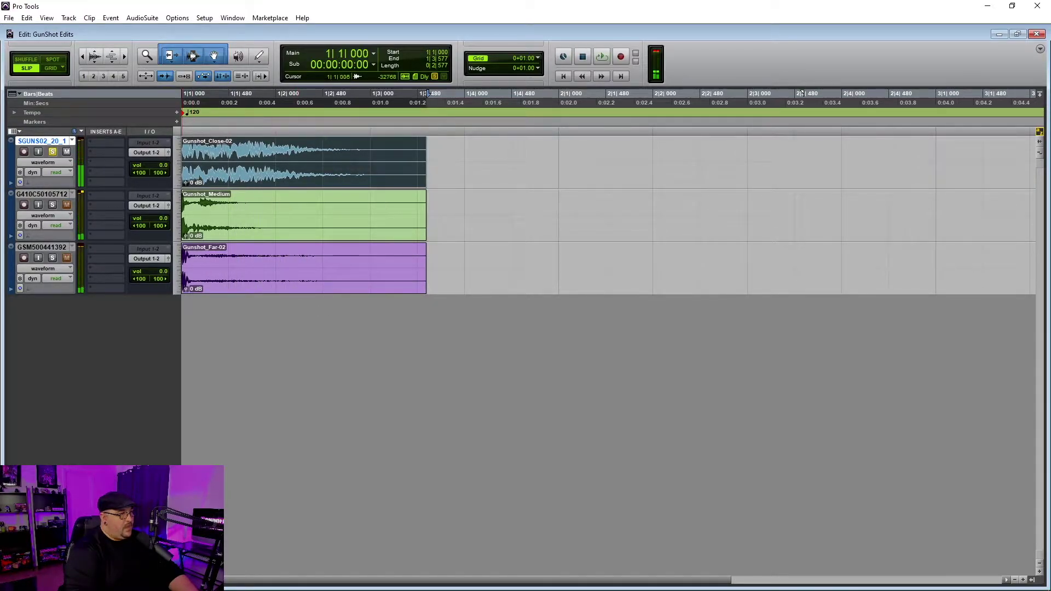
key("shift+s")
left_click(52, 205)
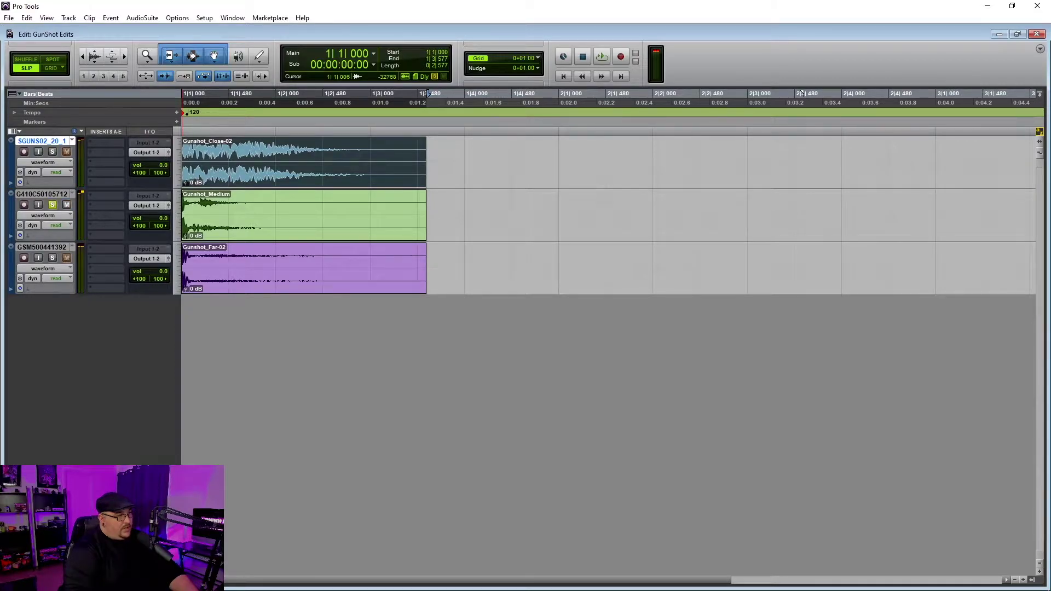
key("space")
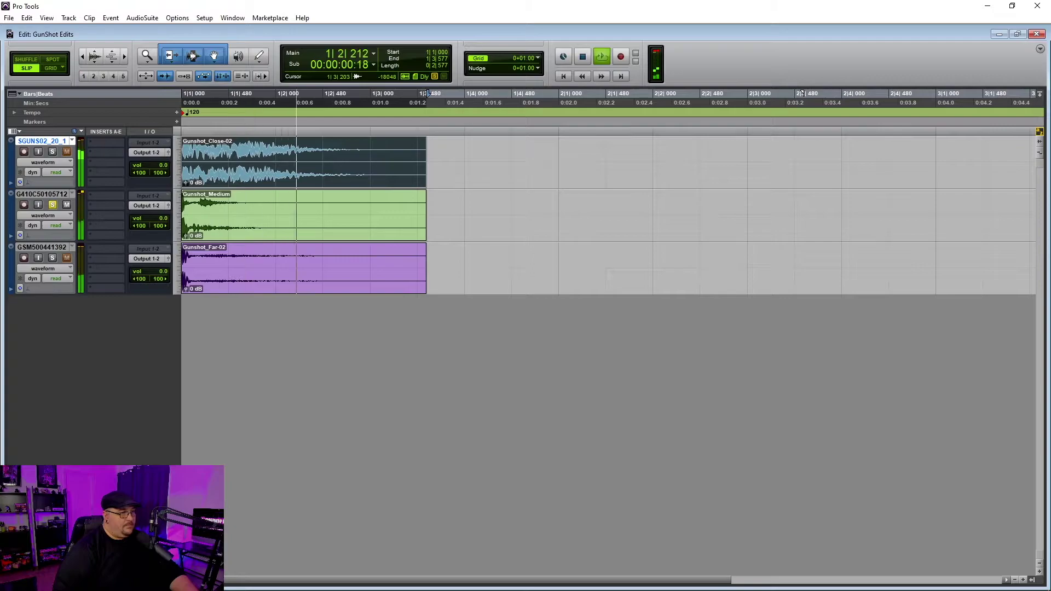
key("space")
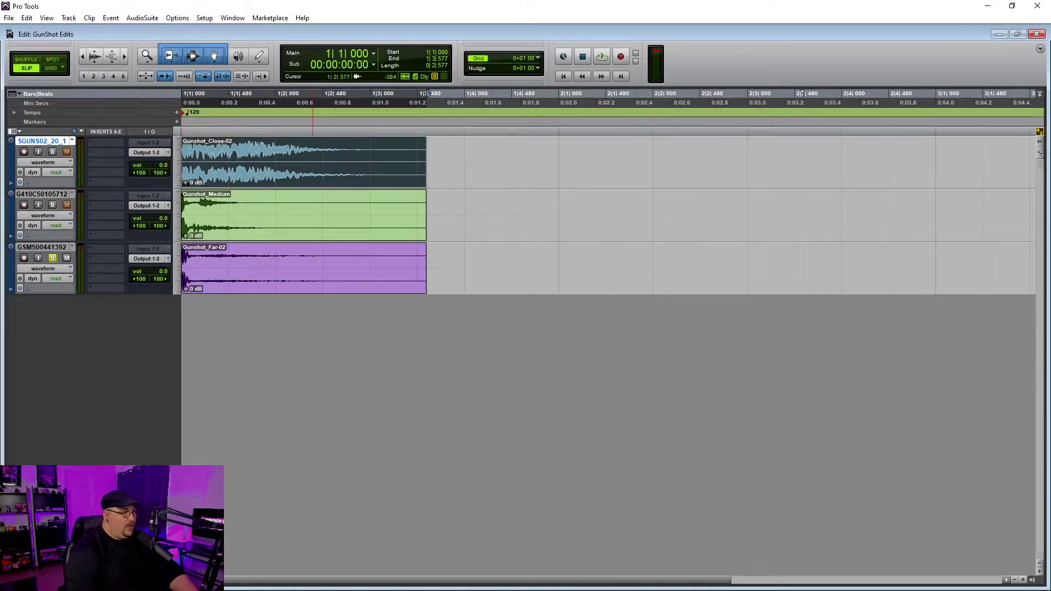
key("space")
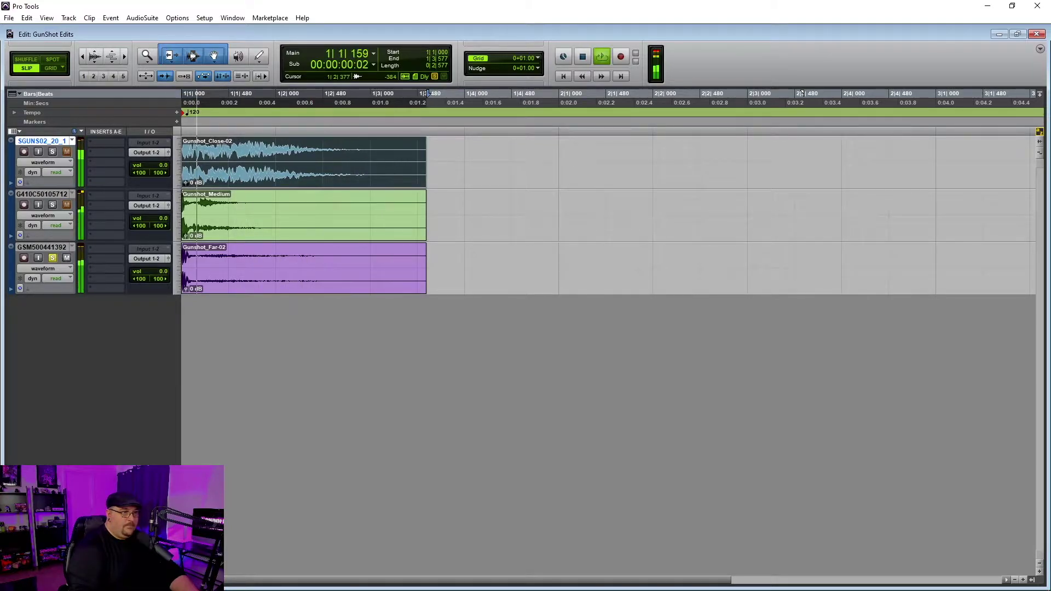
key("space")
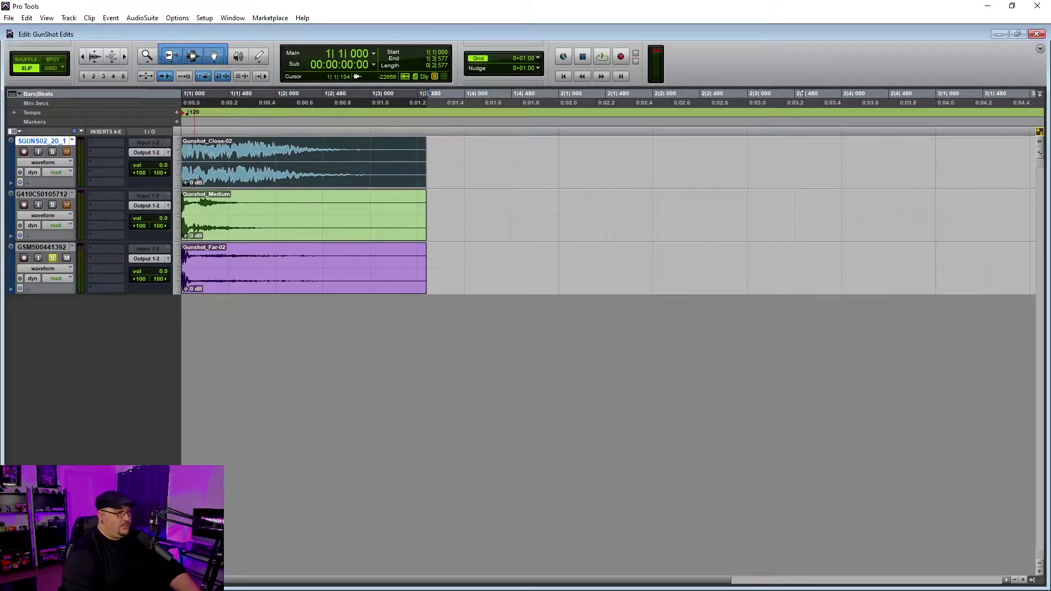
Examine the onsets of the three gunshot waveforms up close and select the close, medium and far clips in turn.
key("Return")
key("t")
key("t")
key("t")
key("t")
key("t")
key("t")
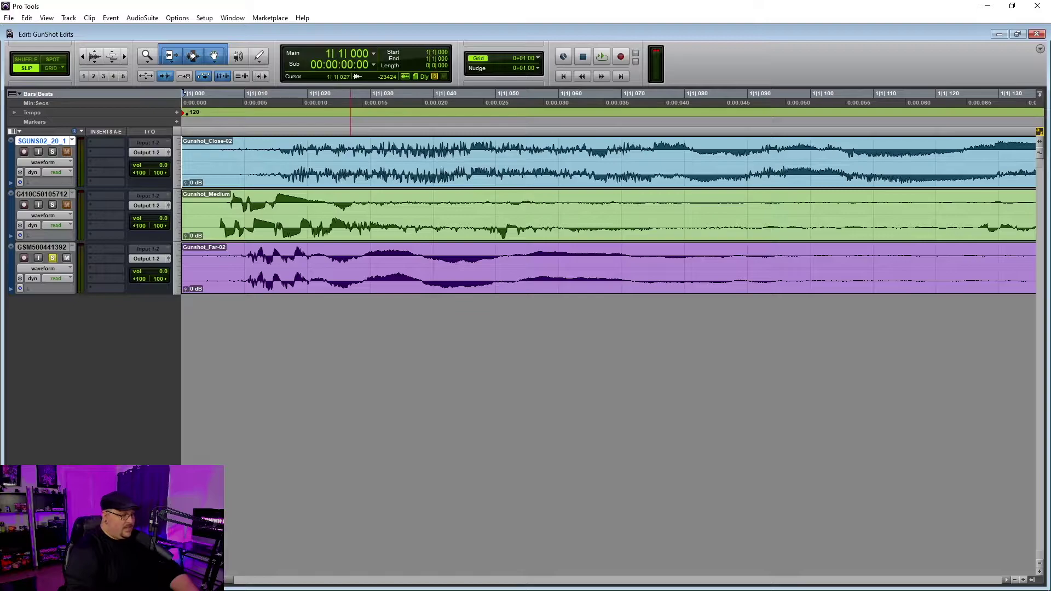
key("ctrl+bracketleft")
key("ctrl+bracketleft")
key("ctrl+bracketleft")
key("ctrl+bracketleft")
key("ctrl+bracketleft")
key("ctrl+bracketleft")
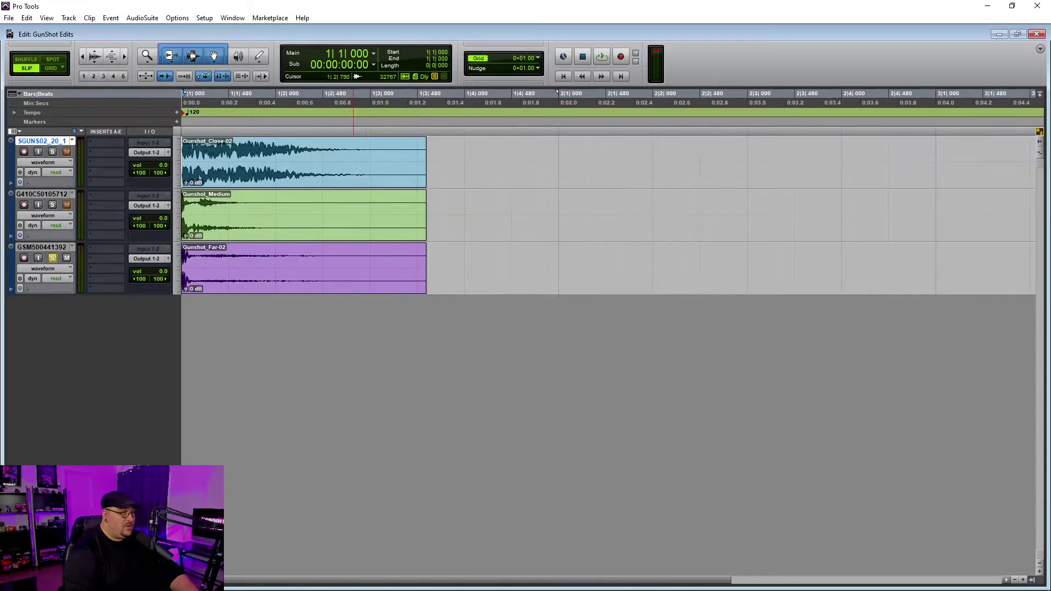
left_click(336, 176)
left_click(335, 232)
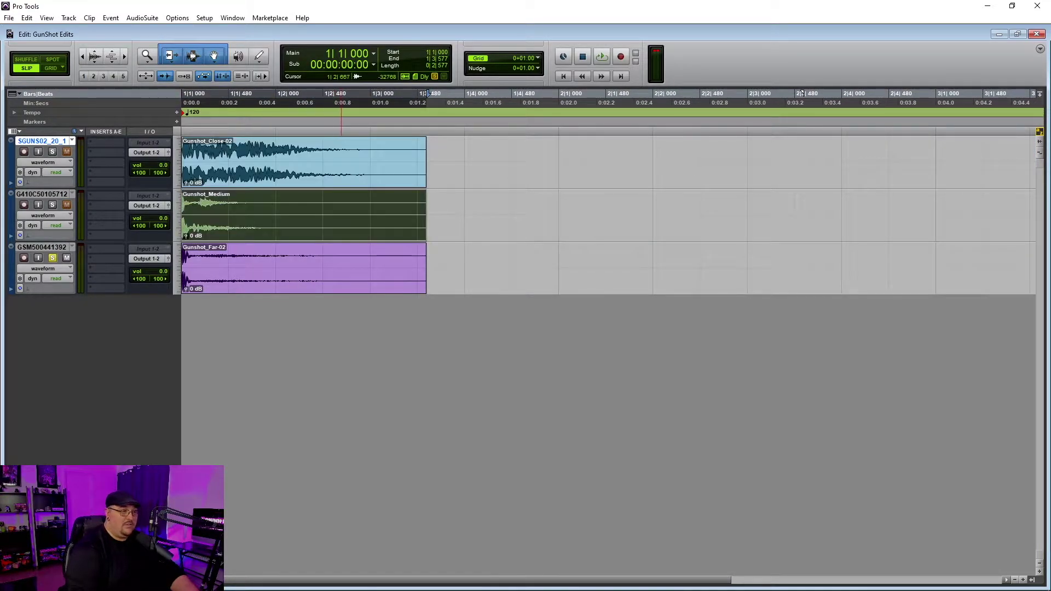
left_click(346, 270)
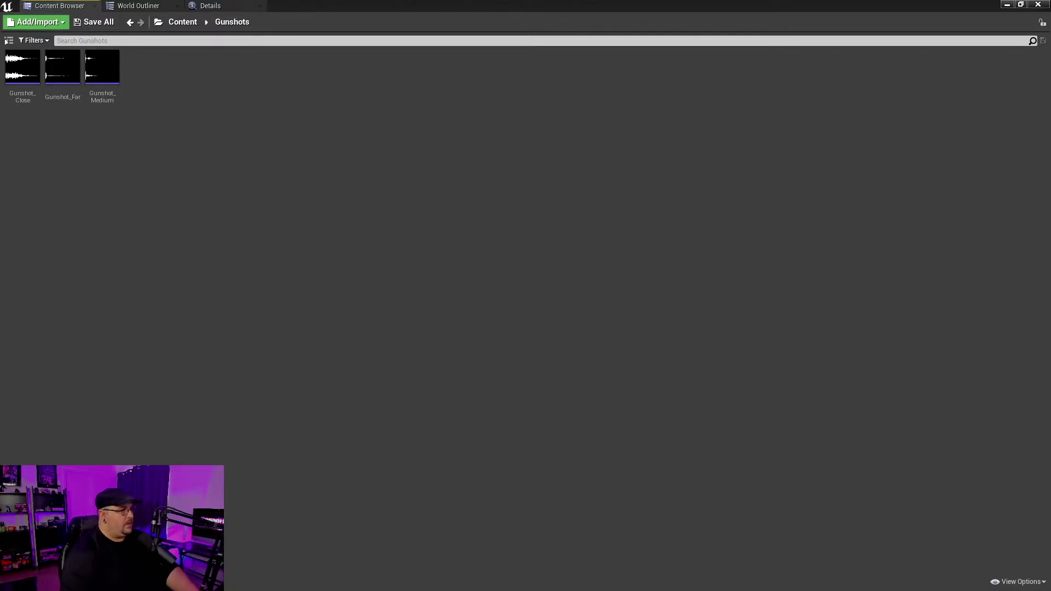
Switch to Unreal Editor and preview the Gunshot_Close, Gunshot_Medium and Gunshot_Far sound waves in the Gunshots folder.
left_click(22, 66)
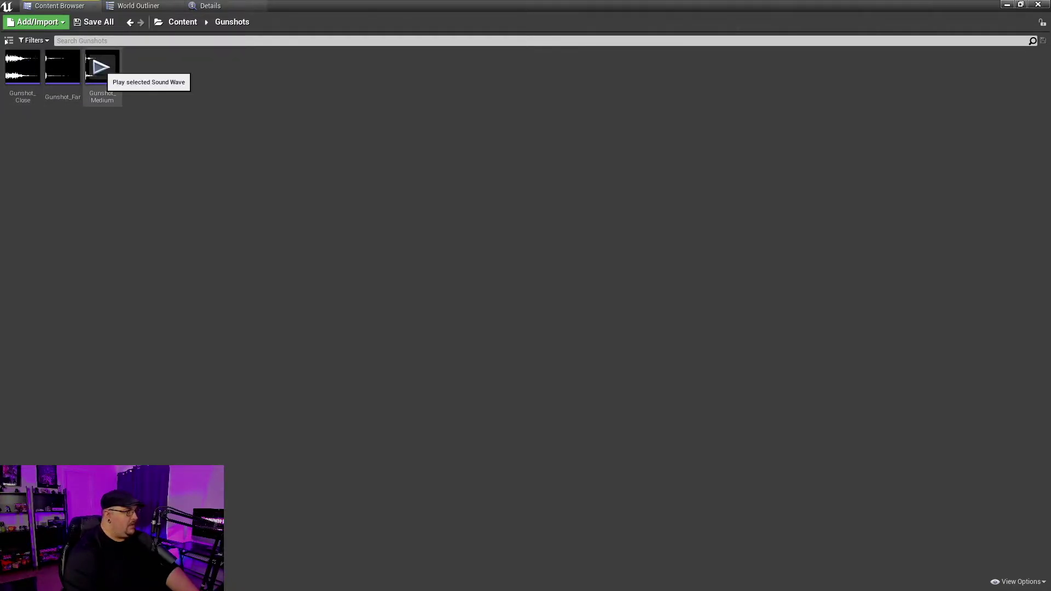
left_click(103, 66)
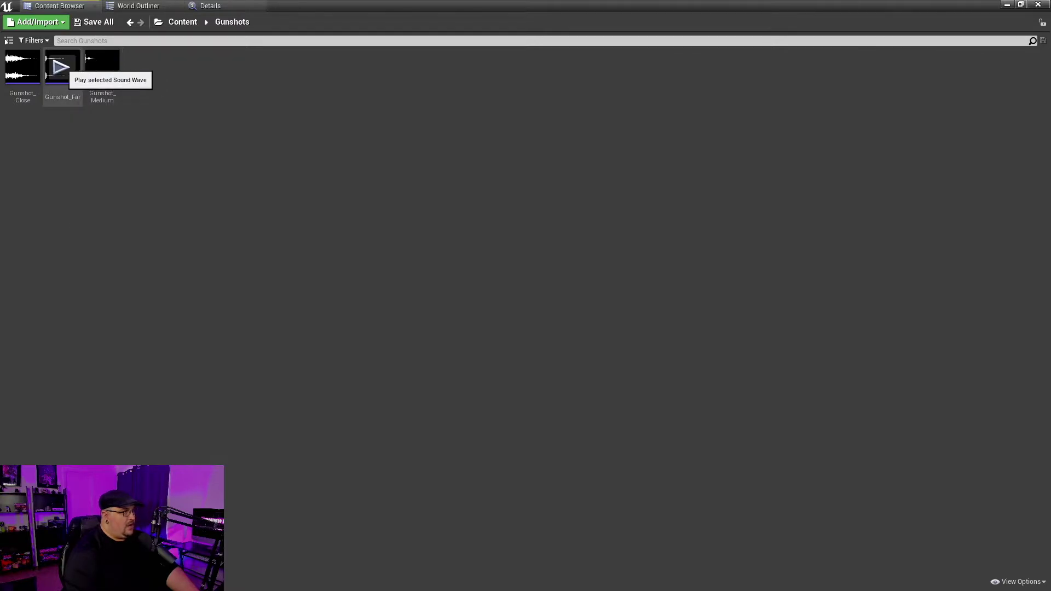
left_click(63, 65)
left_click(61, 68)
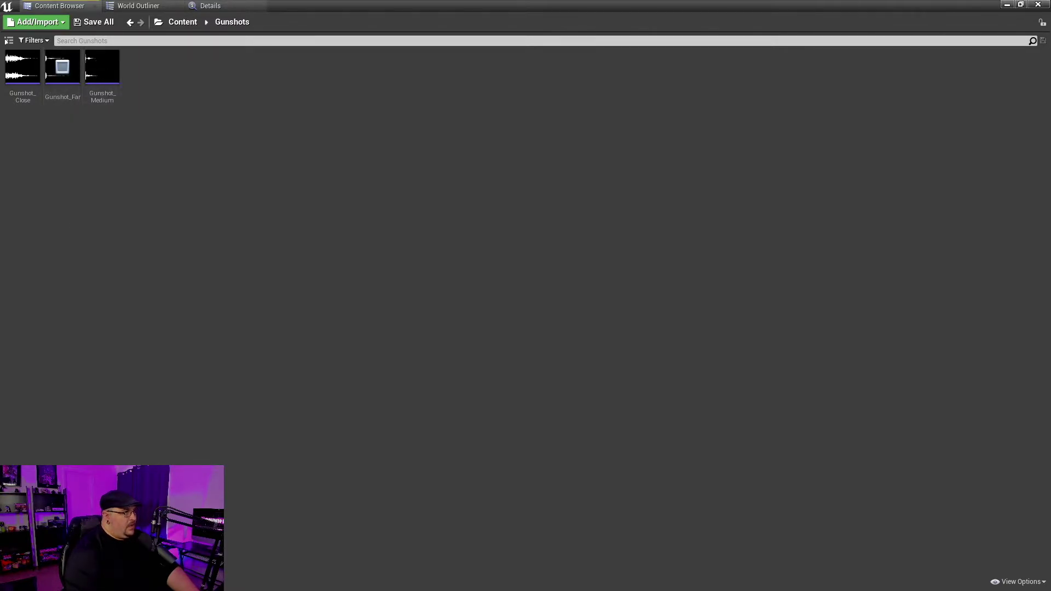
Create a Sound Cue named Gunshots in the Gunshots folder and open it for editing.
right_click(173, 83)
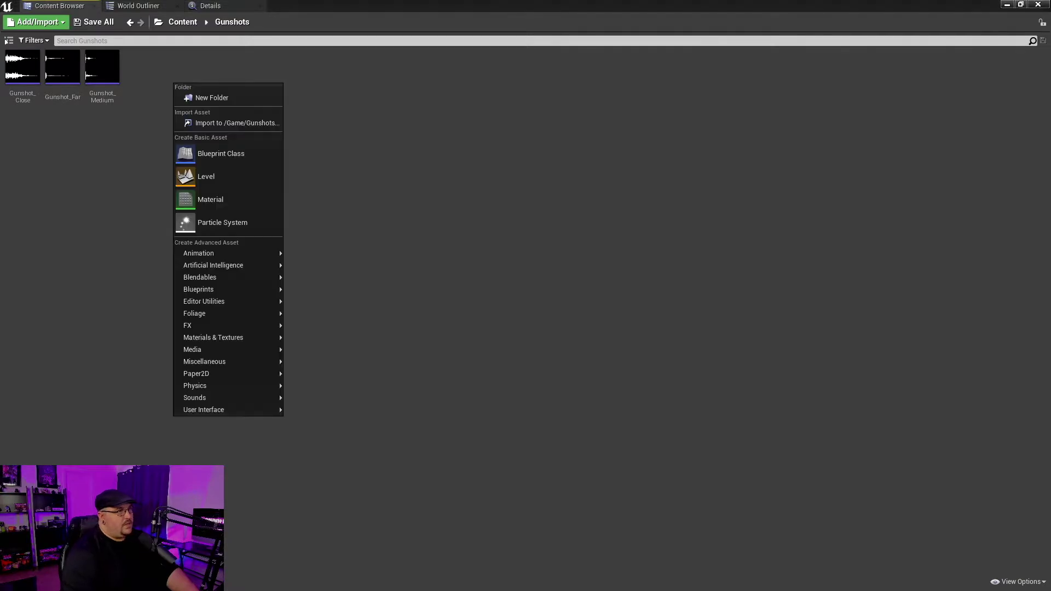
mouse_move(197, 398)
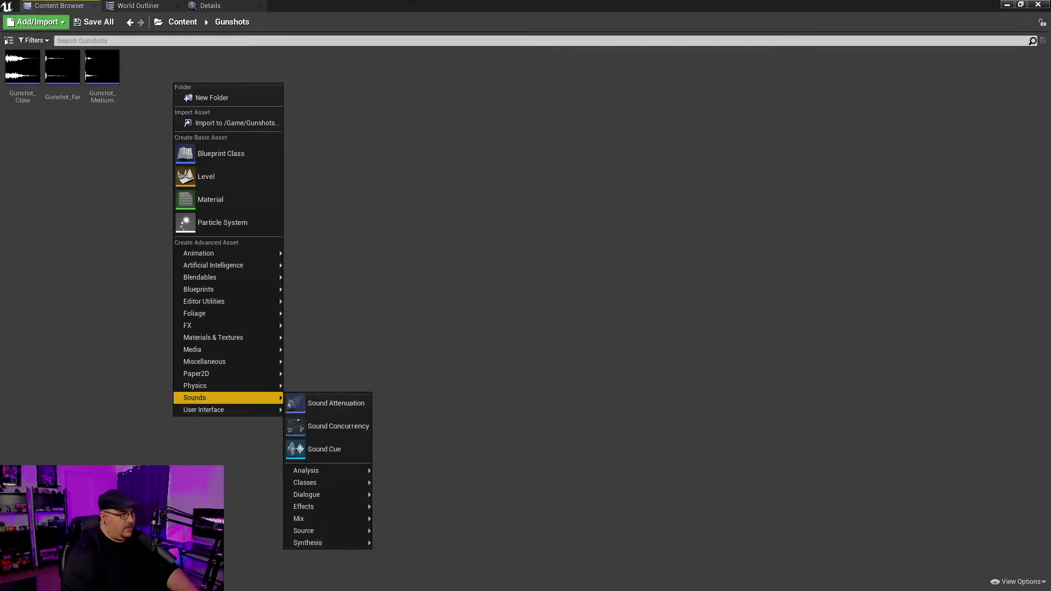
left_click(320, 445)
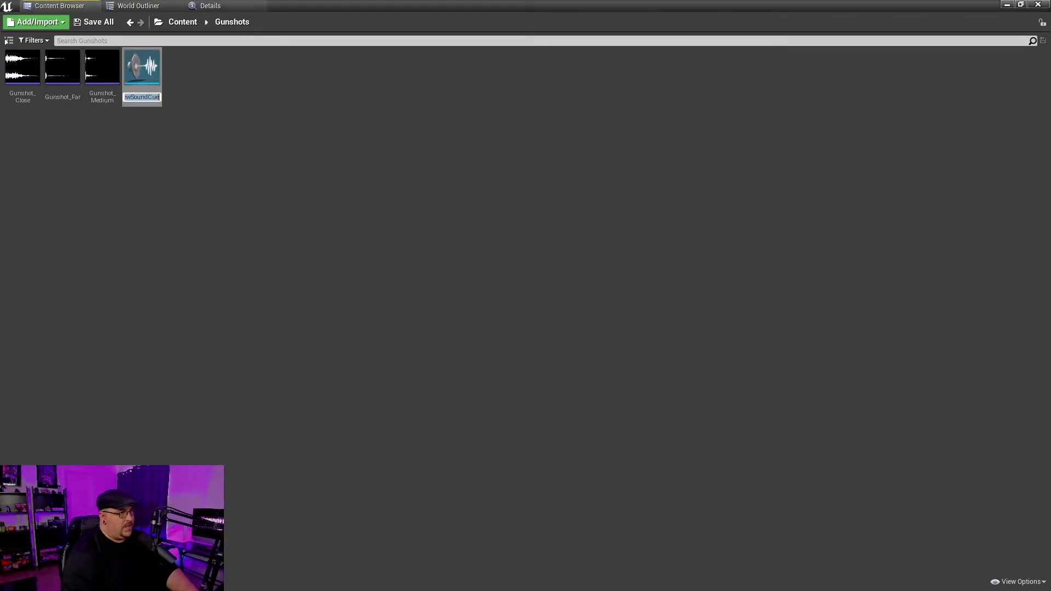
type("G")
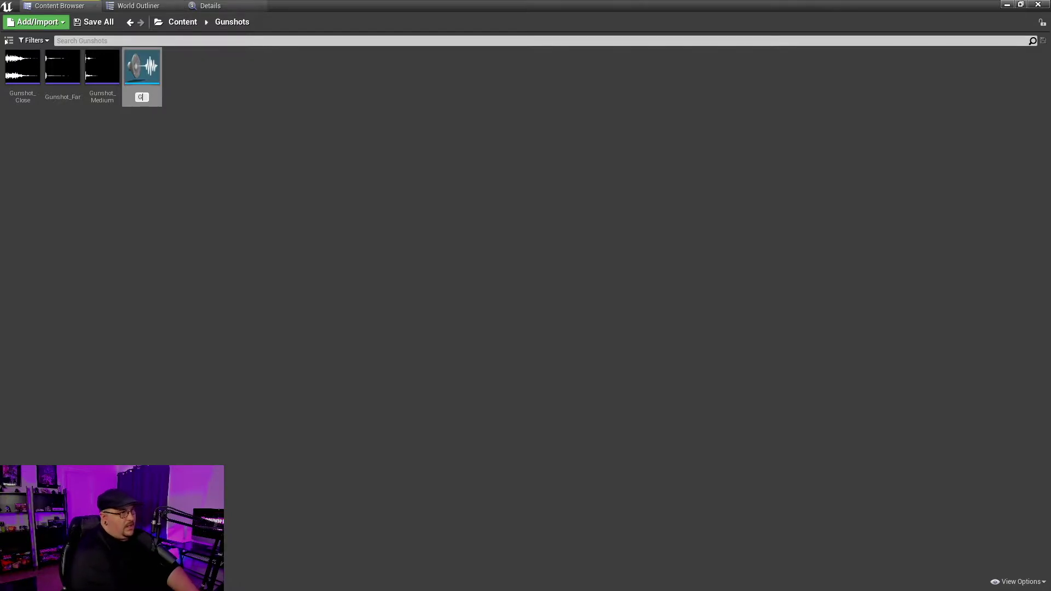
type("unshots")
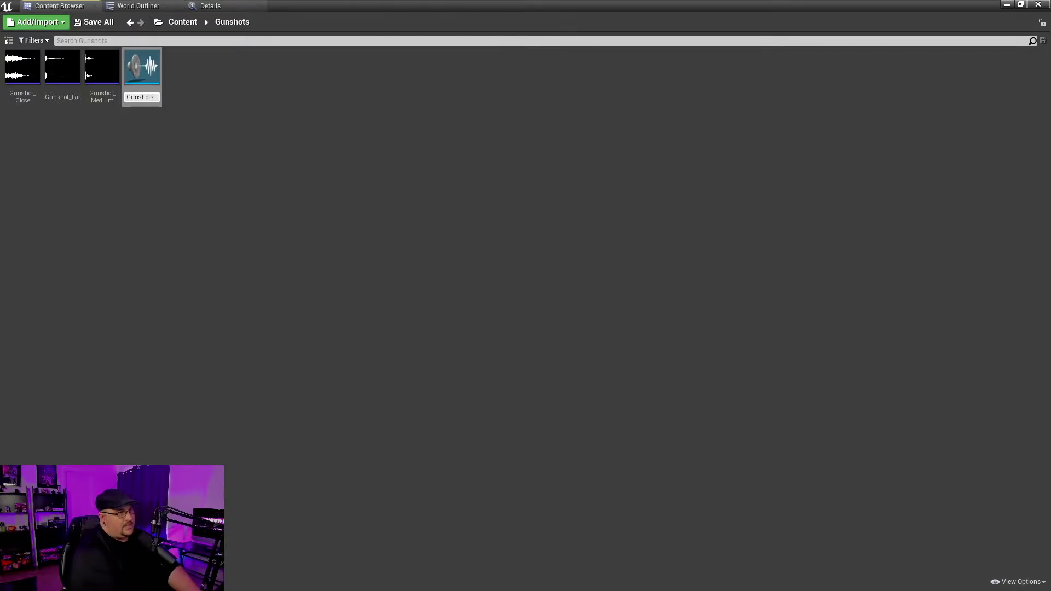
key("Return")
key("Return")
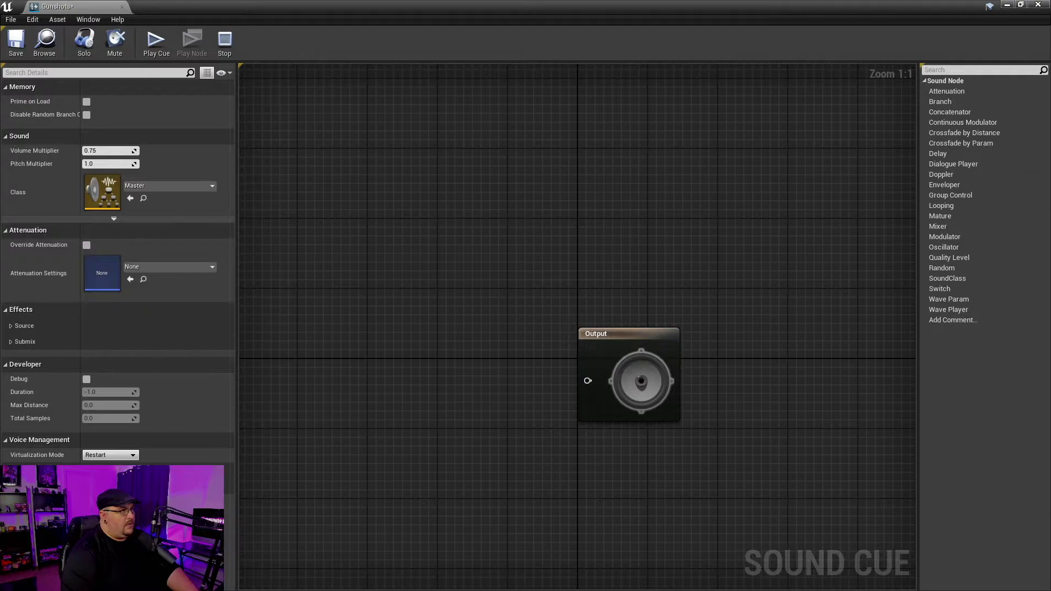
Add the Gunshot_Close, Gunshot_Far and Gunshot_Medium sound waves to the Gunshots cue graph as Wave Player nodes.
left_click_drag(383, 6, 405, 158)
left_click(410, 158)
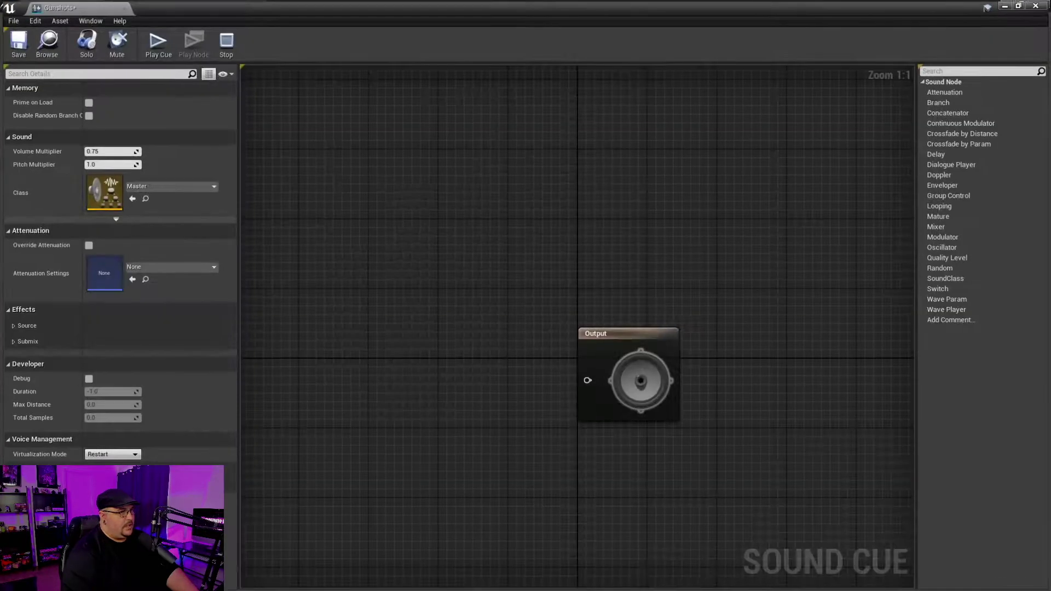
key("alt+Tab")
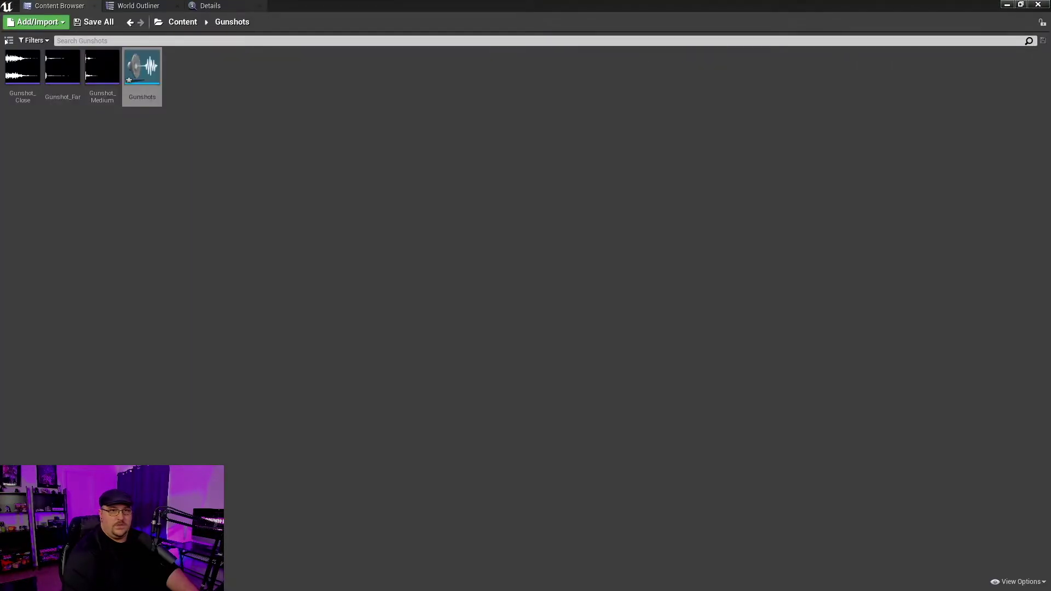
left_click(339, 181)
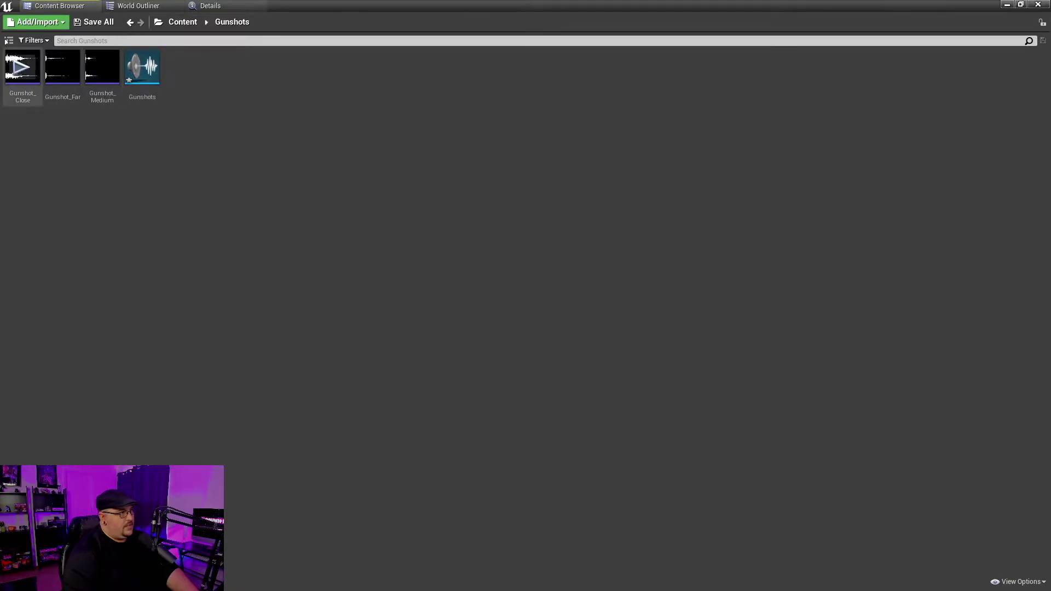
left_click(23, 69)
left_click(103, 67, "shift")
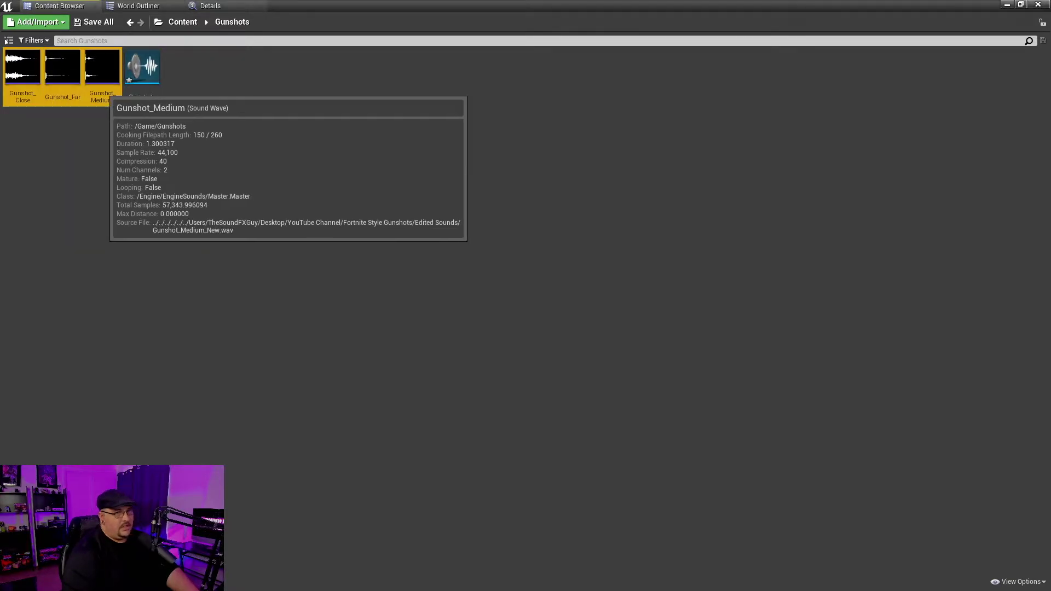
key("alt+Tab")
left_click_drag(750, 0, 750, 1)
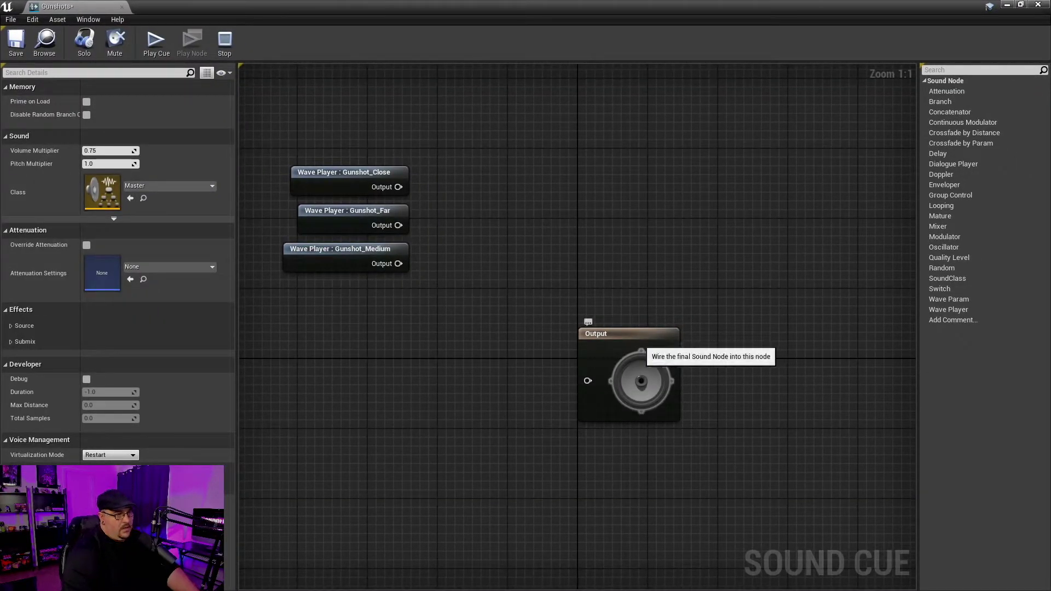
Arrange the Wave Players vertically in the order Close, Medium, Far, and place the Output node well to their right.
left_click_drag(637, 344, 732, 199)
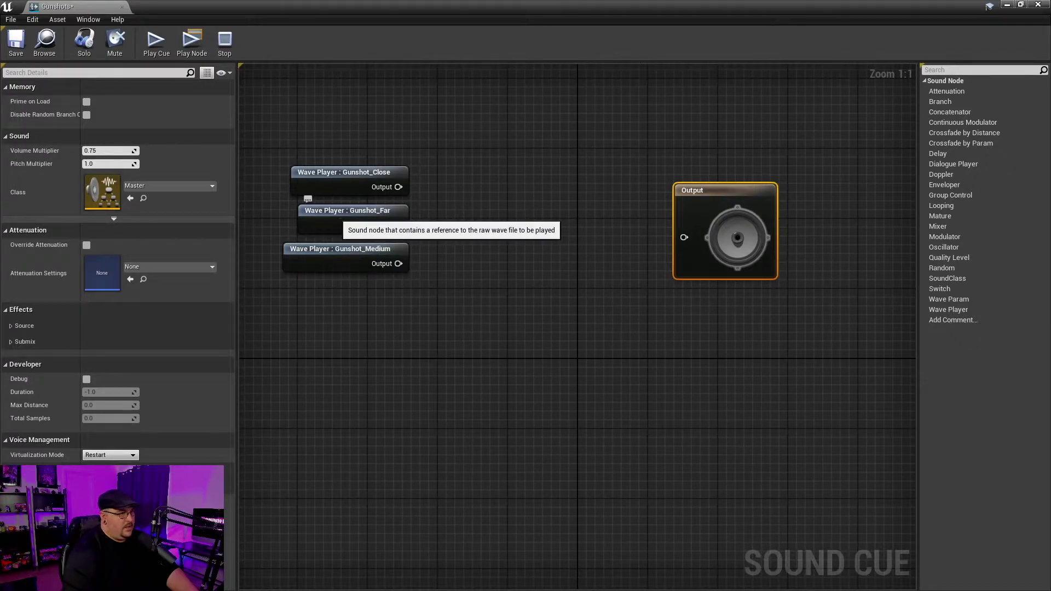
left_click_drag(333, 212, 335, 286)
left_click_drag(376, 357, 362, 213)
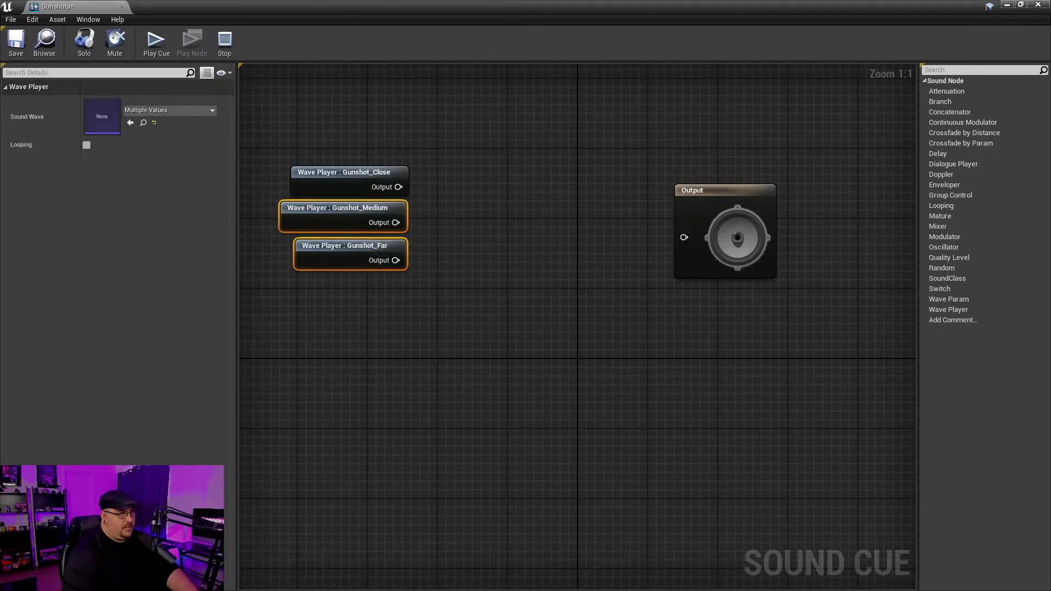
left_click_drag(717, 202, 759, 192)
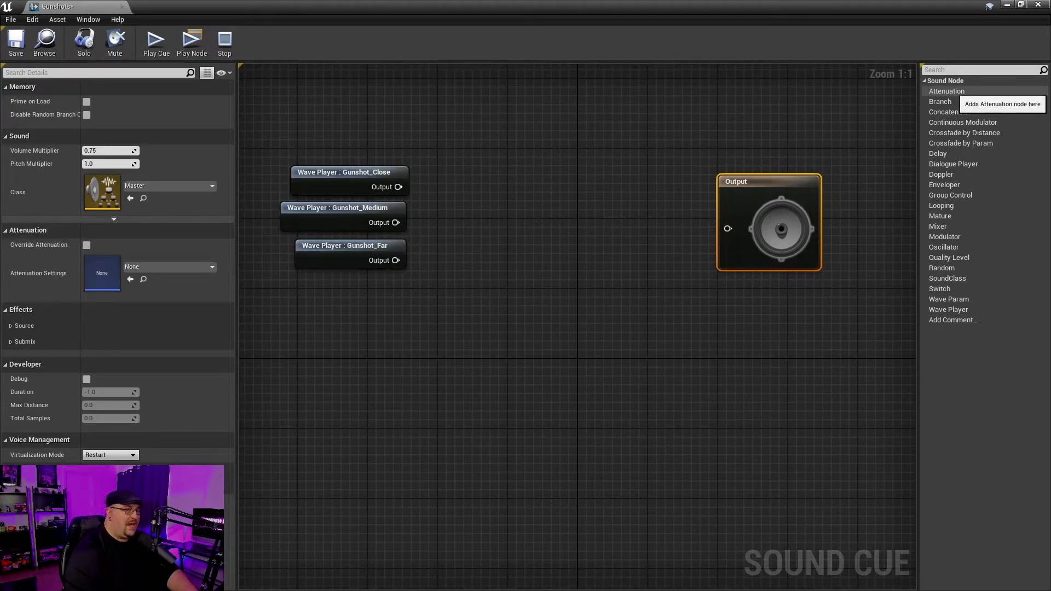
Add three Attenuation nodes to the graph between the Wave Players and the Output node.
left_click_drag(946, 91, 523, 166)
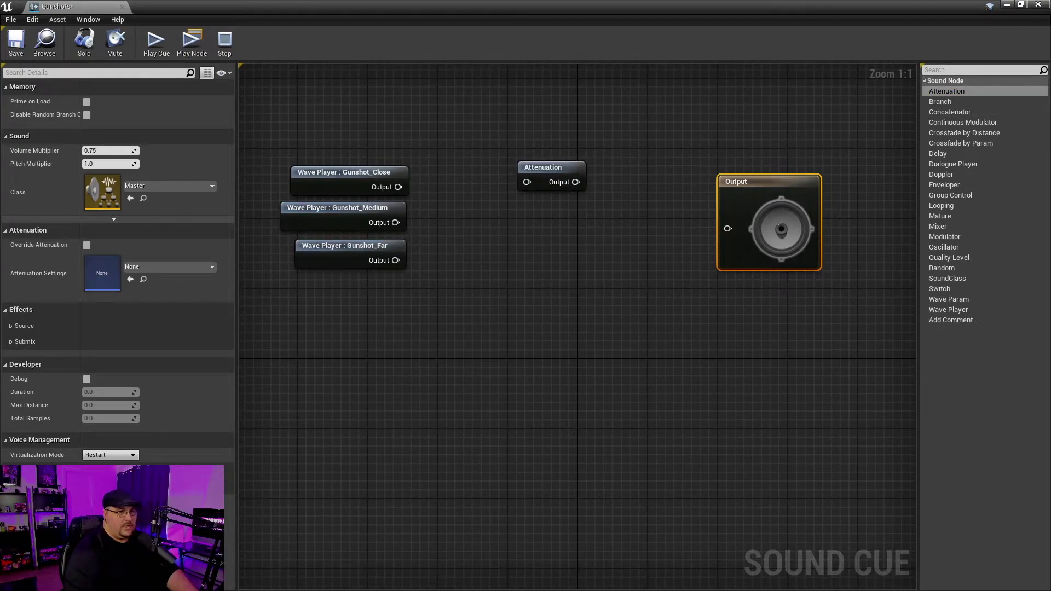
left_click_drag(946, 91, 530, 207)
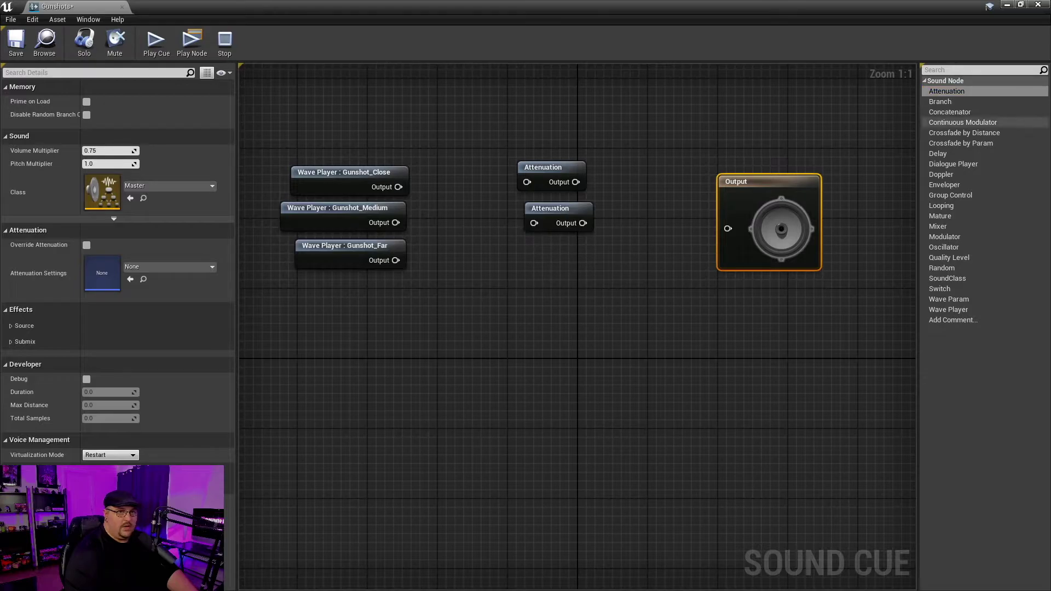
left_click_drag(947, 91, 506, 249)
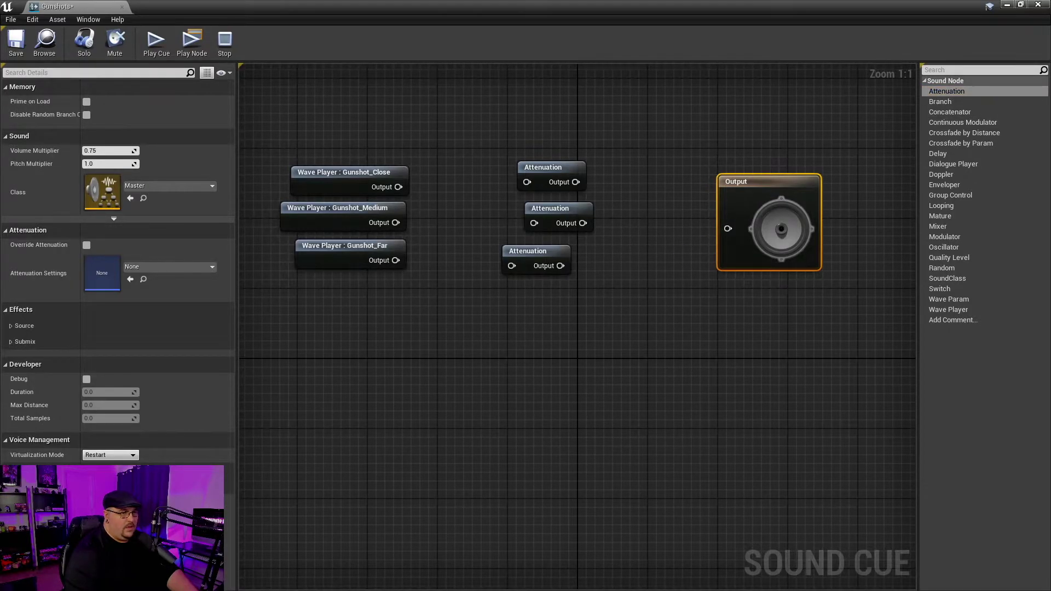
Connect each Wave Player to its own Attenuation node and align the Attenuation nodes in a column beside them.
left_click_drag(398, 187, 528, 182)
left_click_drag(395, 222, 535, 224)
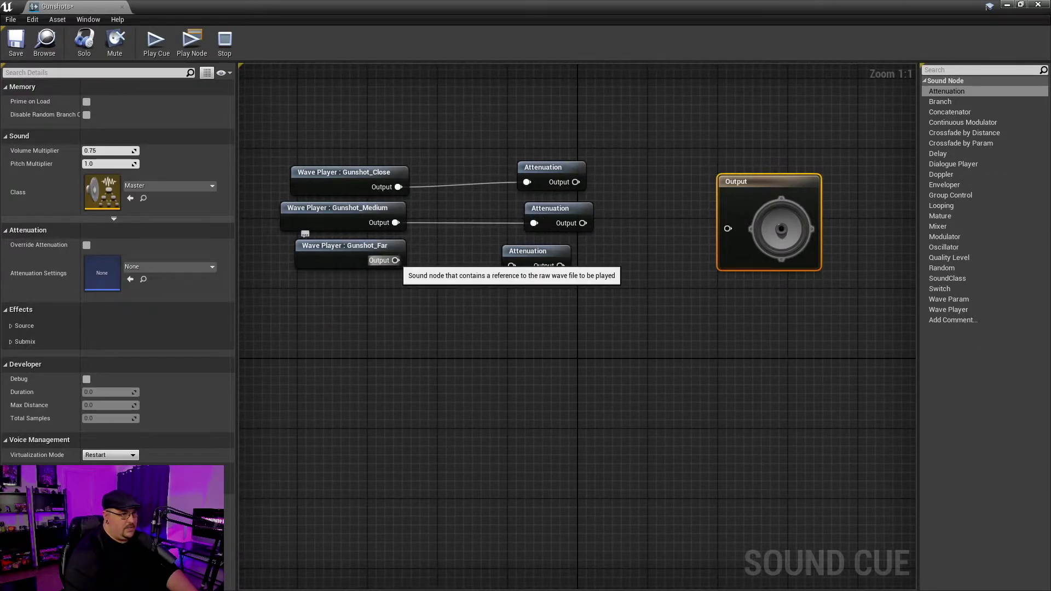
left_click_drag(395, 260, 511, 266)
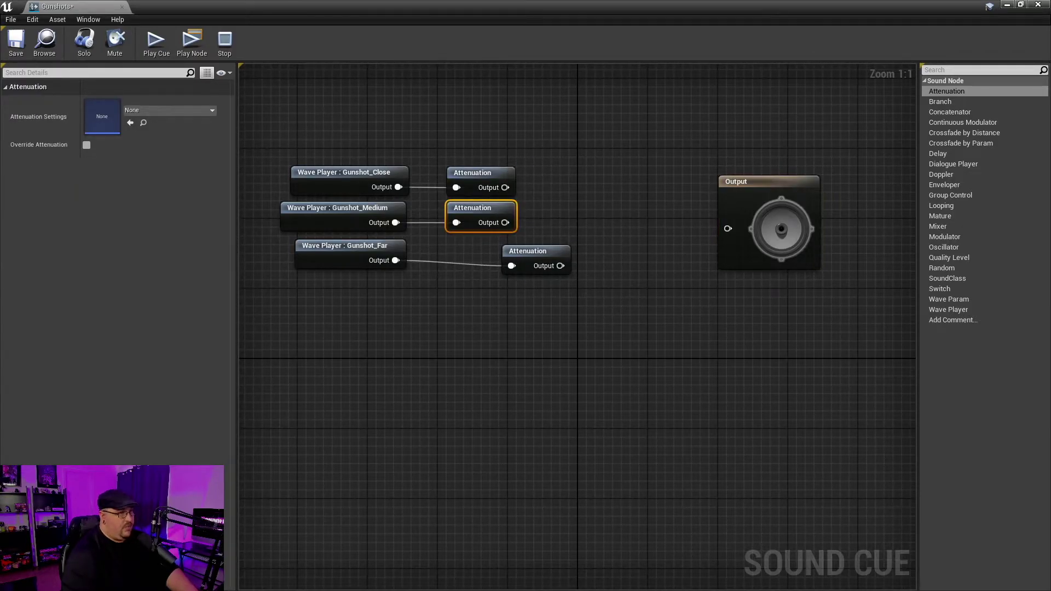
left_click_drag(541, 253, 485, 246)
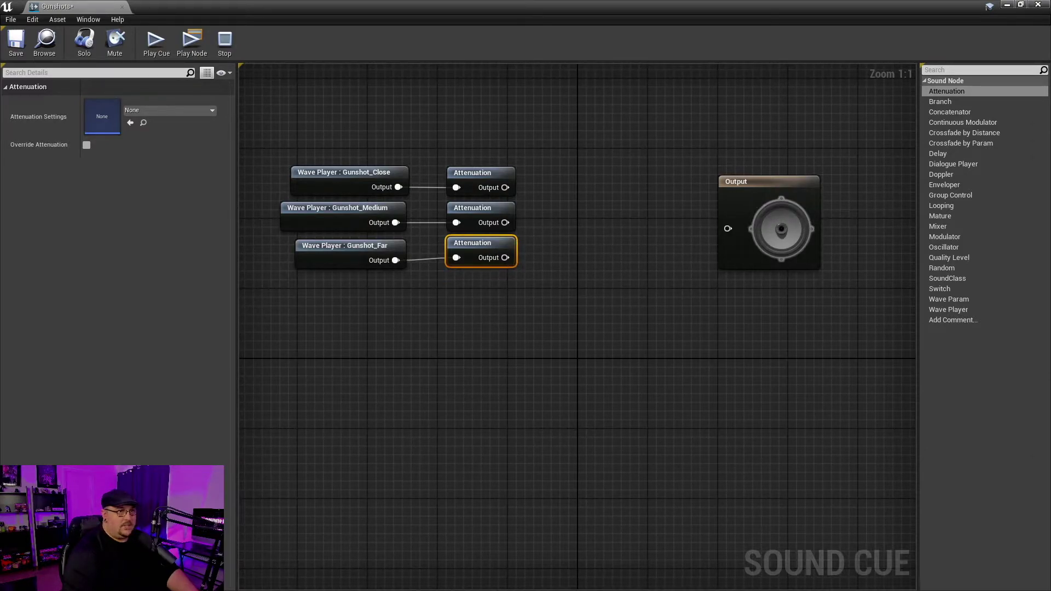
Open the CloseShot, MediumShot and FarShot sound attenuation assets from the Content folder and compare their inner radius and falloff distance.
key("alt+Tab")
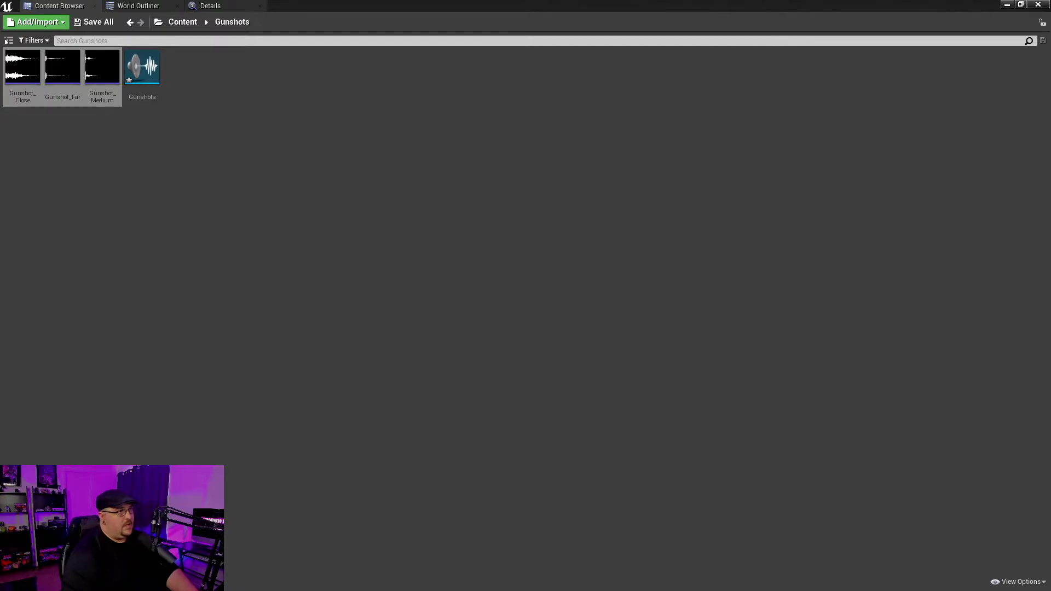
left_click(183, 22)
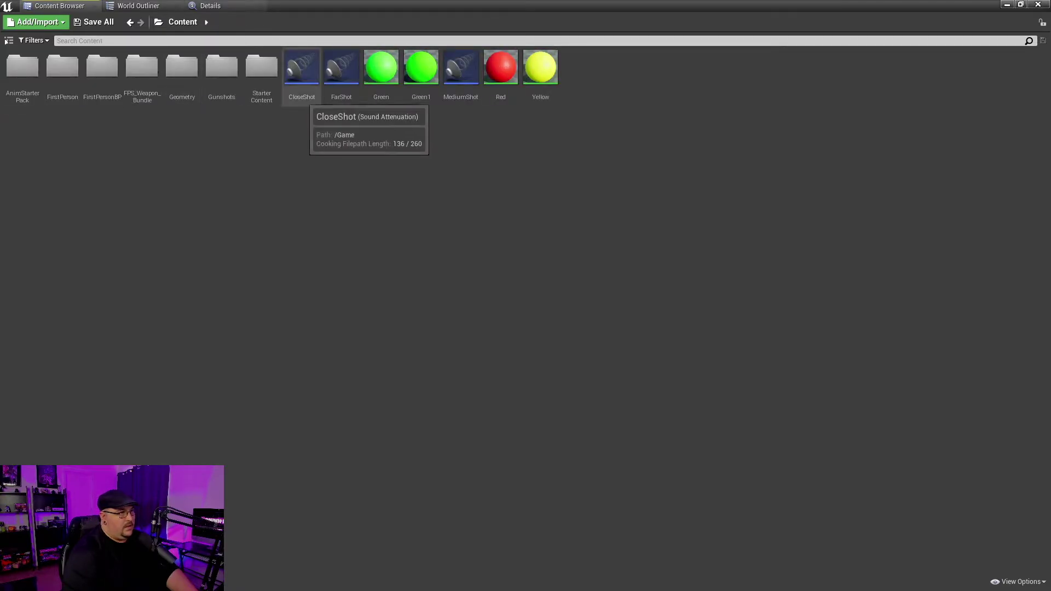
double_click(303, 89)
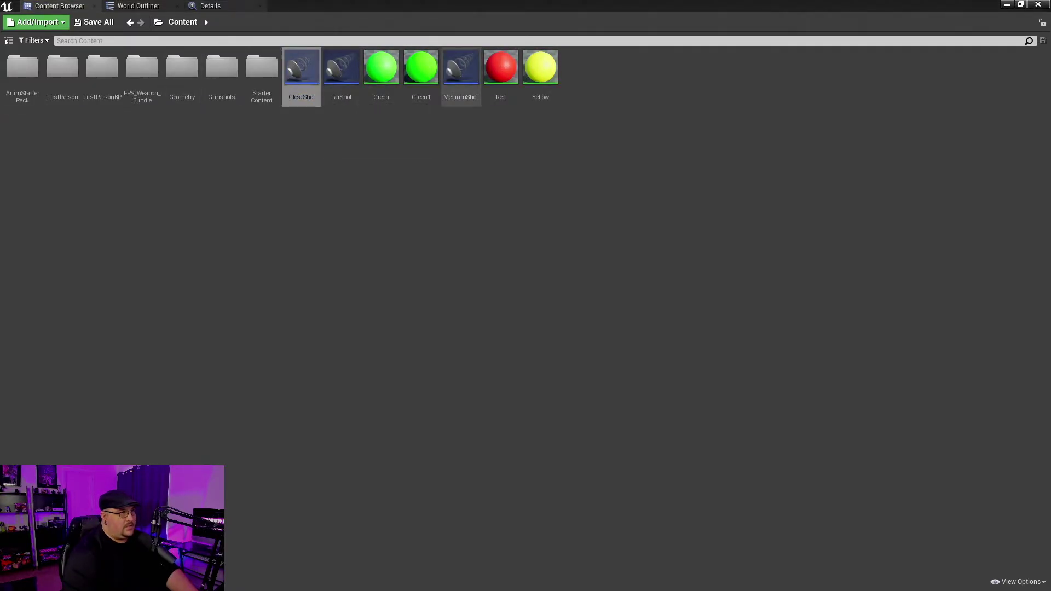
double_click(461, 67)
left_click(341, 67)
double_click(341, 67)
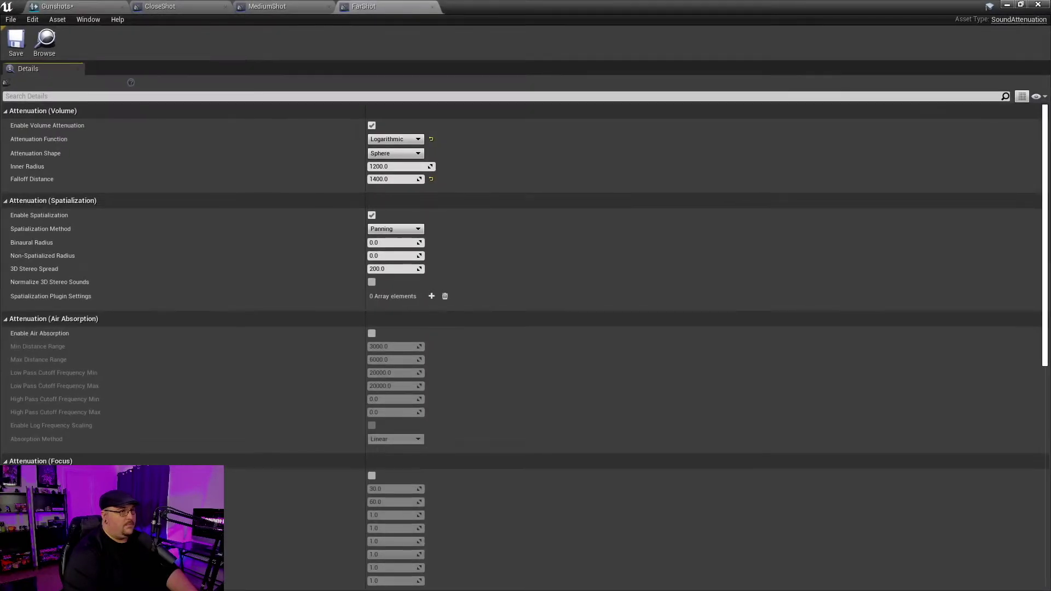
left_click(176, 7)
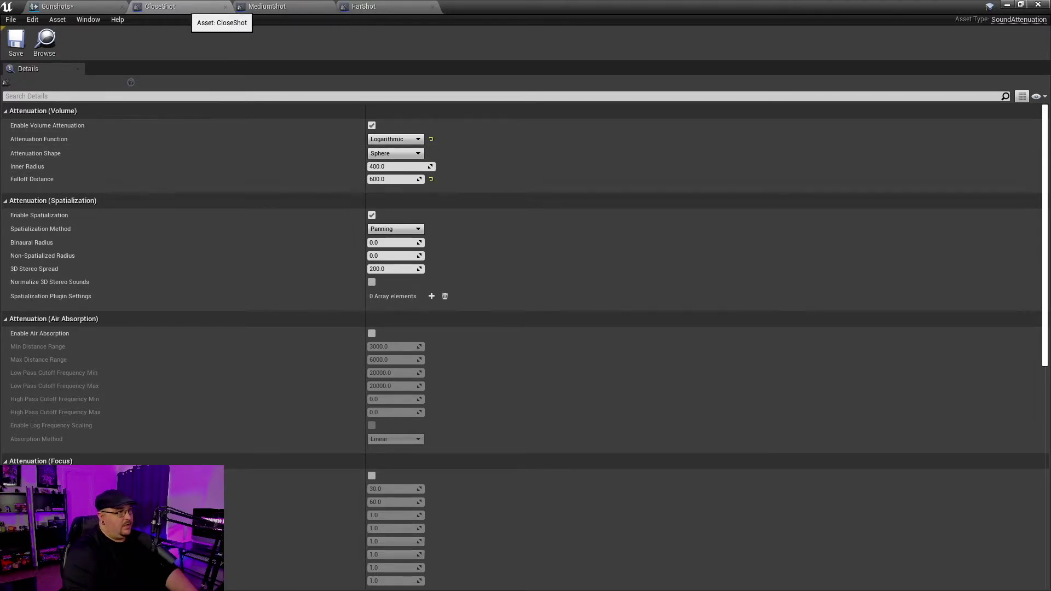
left_click(290, 7)
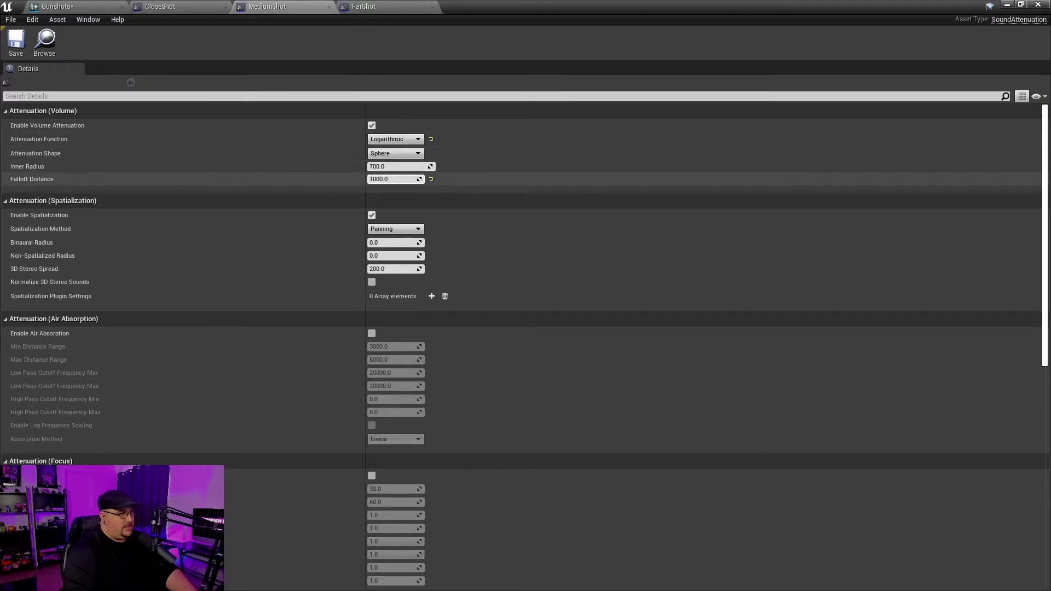
left_click(378, 6)
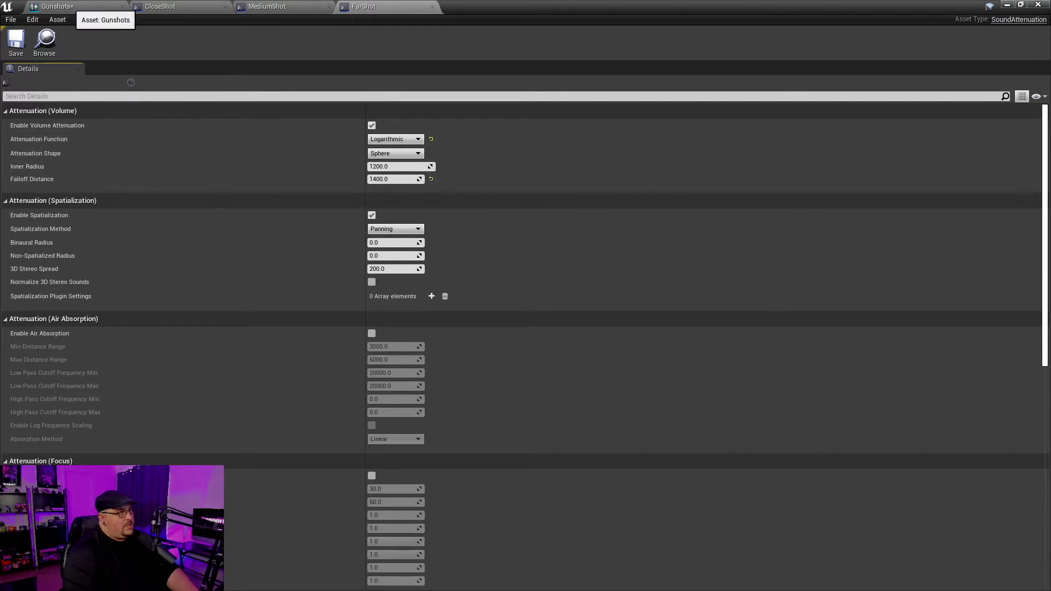
In the Gunshots cue, assign the CloseShot, MediumShot and FarShot settings to the Attenuation nodes of the matching close, medium and far sounds.
left_click(71, 7)
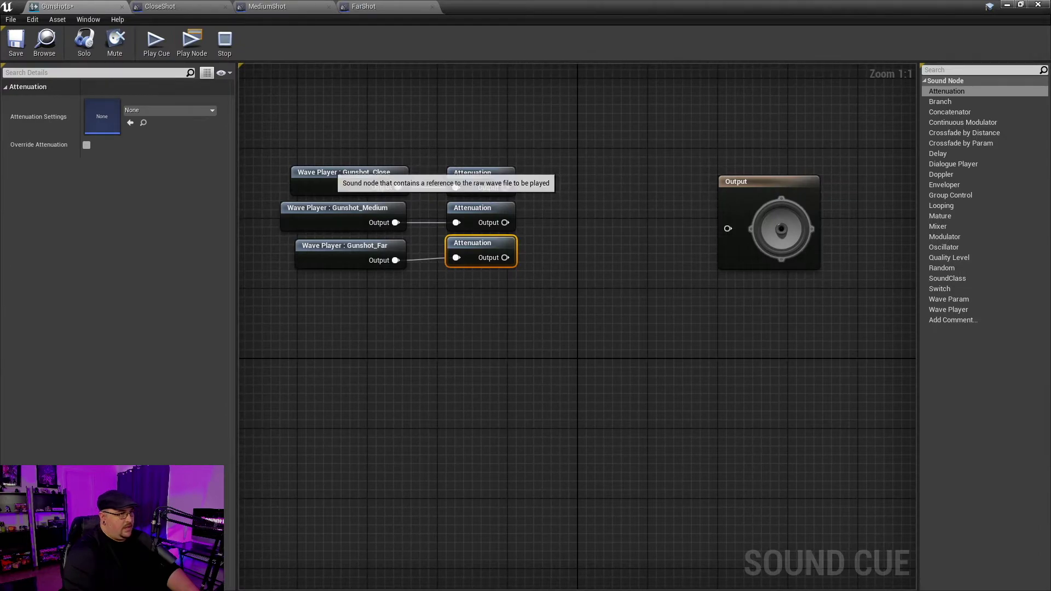
left_click(474, 179)
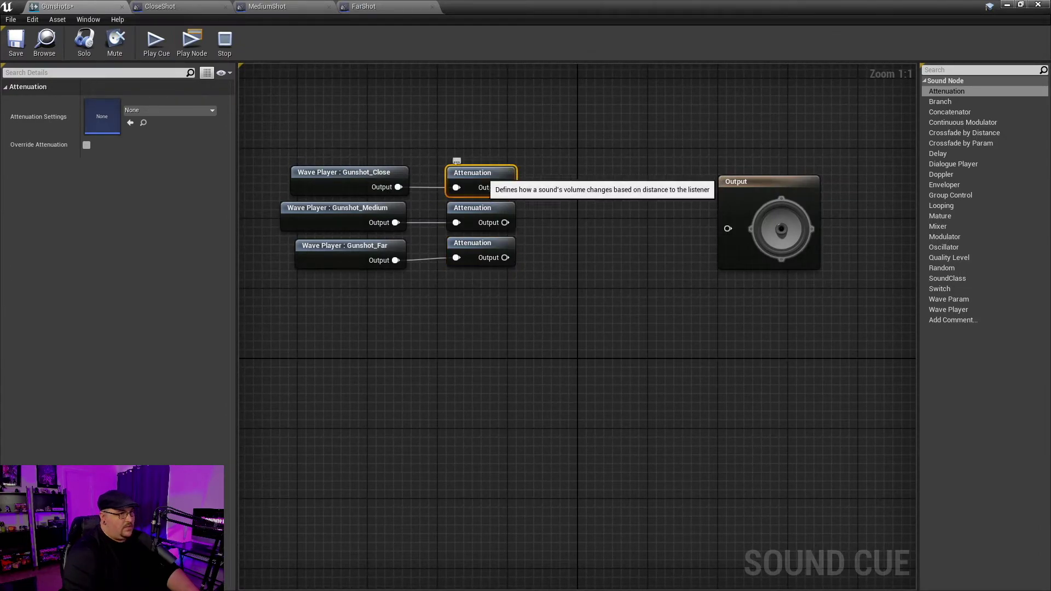
left_click(202, 111)
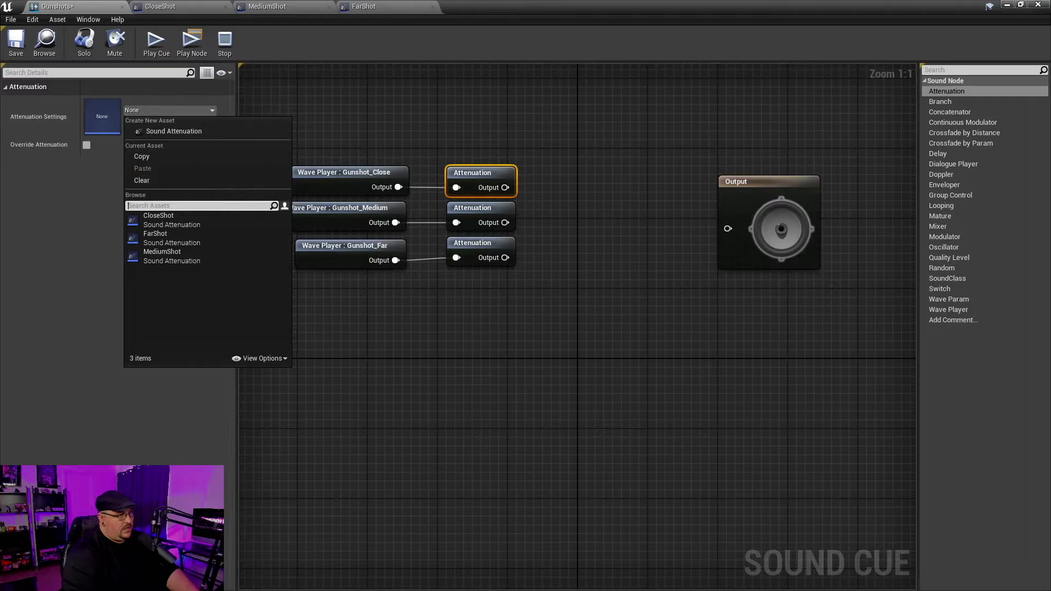
left_click(158, 220)
left_click(474, 209)
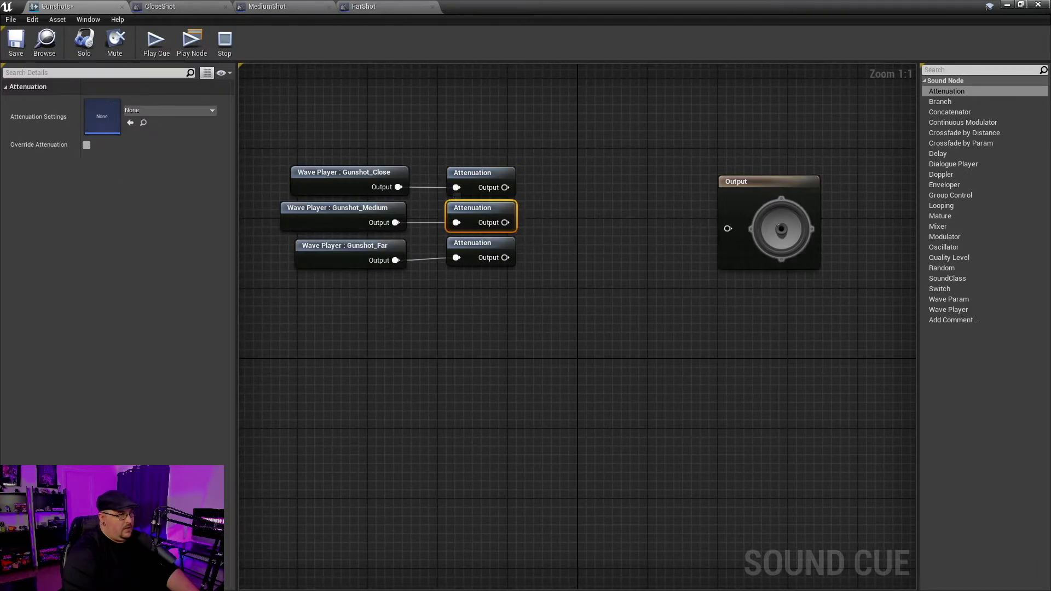
left_click(189, 110)
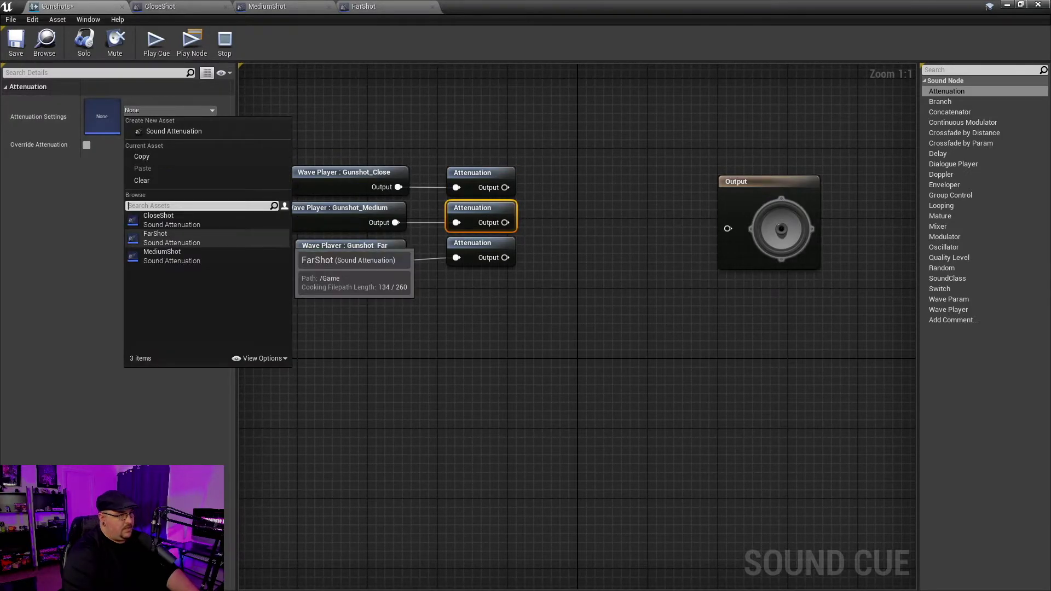
left_click(162, 255)
left_click(474, 245)
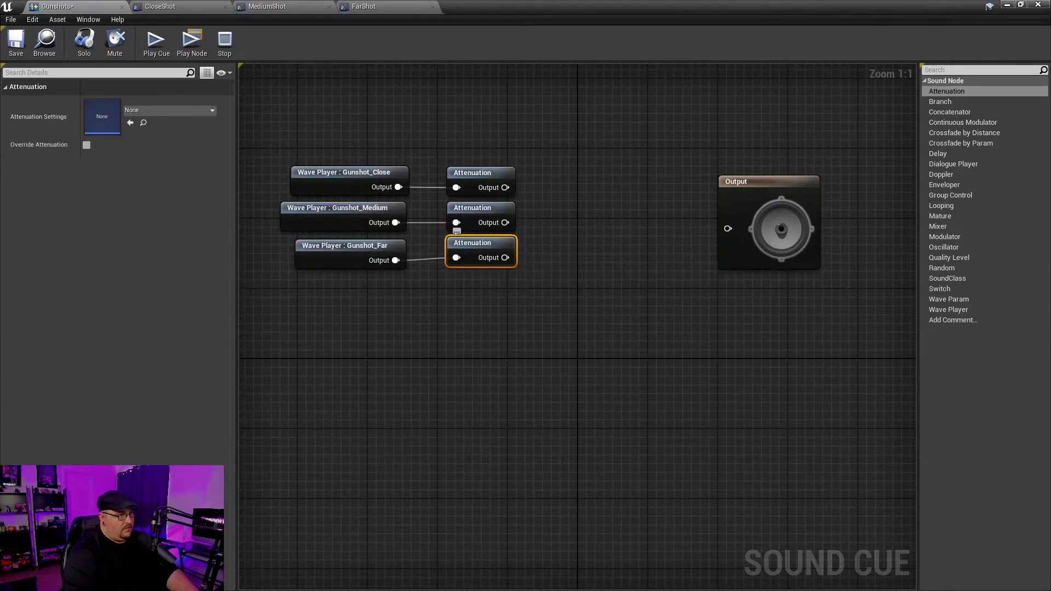
left_click(189, 111)
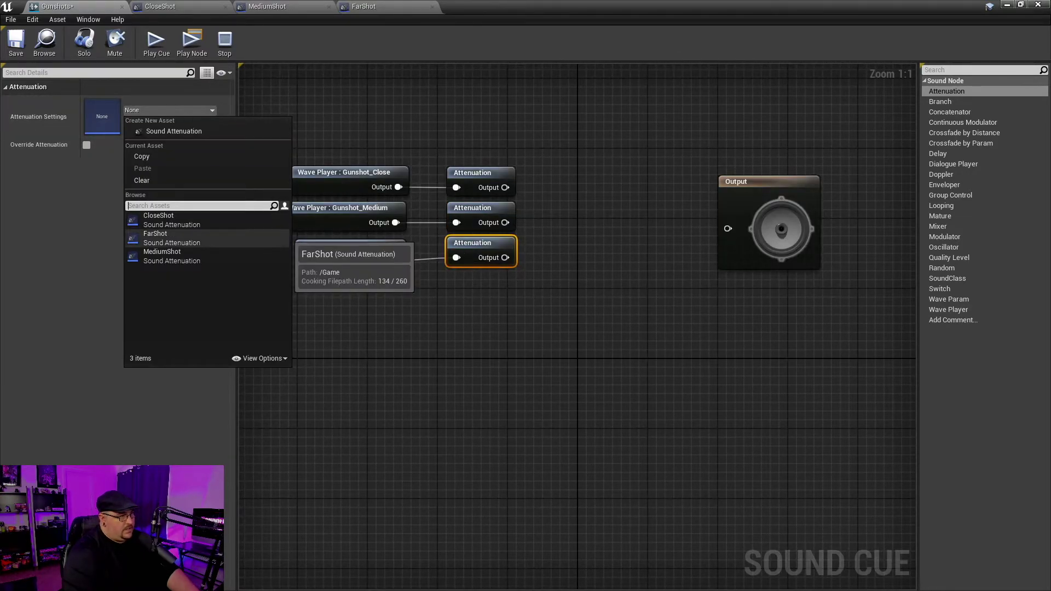
left_click(155, 238)
Add a Mixer node that combines the three Attenuation outputs and feeds the Output node, and move the Output node farther right.
right_click_drag(691, 345, 608, 371)
left_click_drag(418, 340, 397, 182)
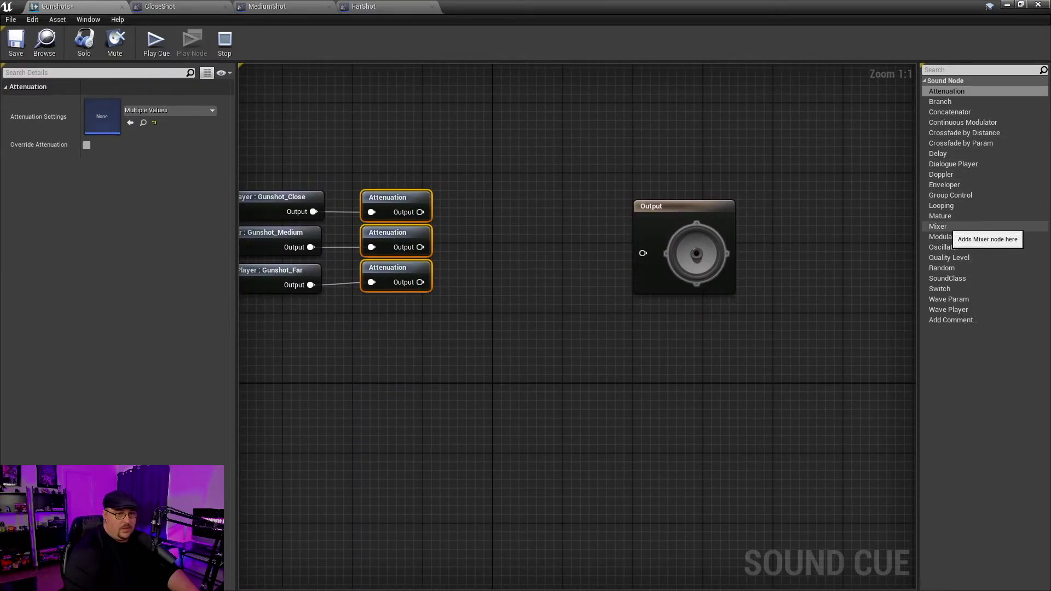
left_click_drag(938, 226, 643, 252)
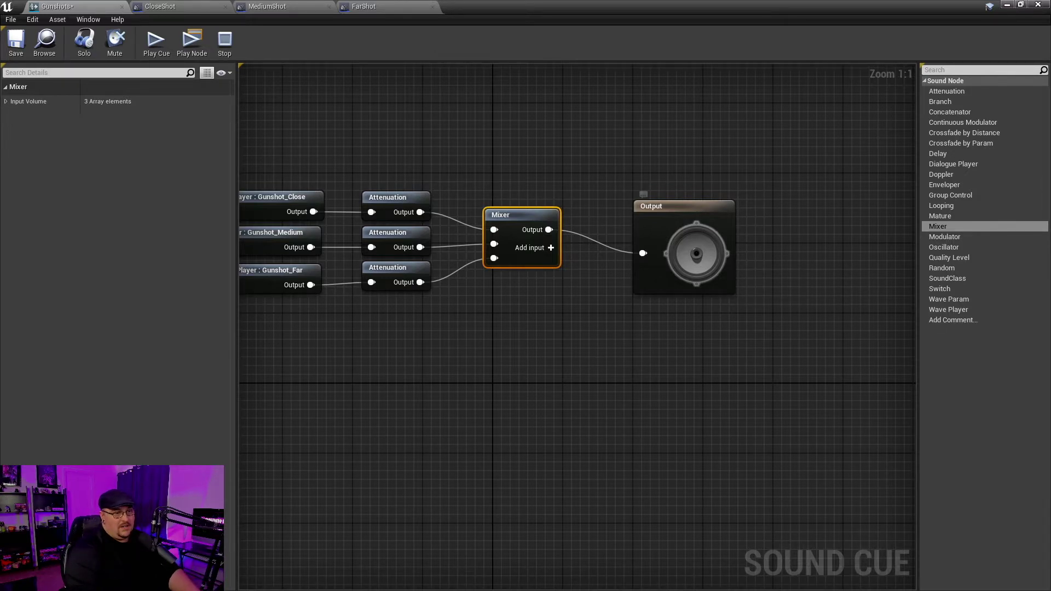
left_click_drag(698, 207, 804, 180)
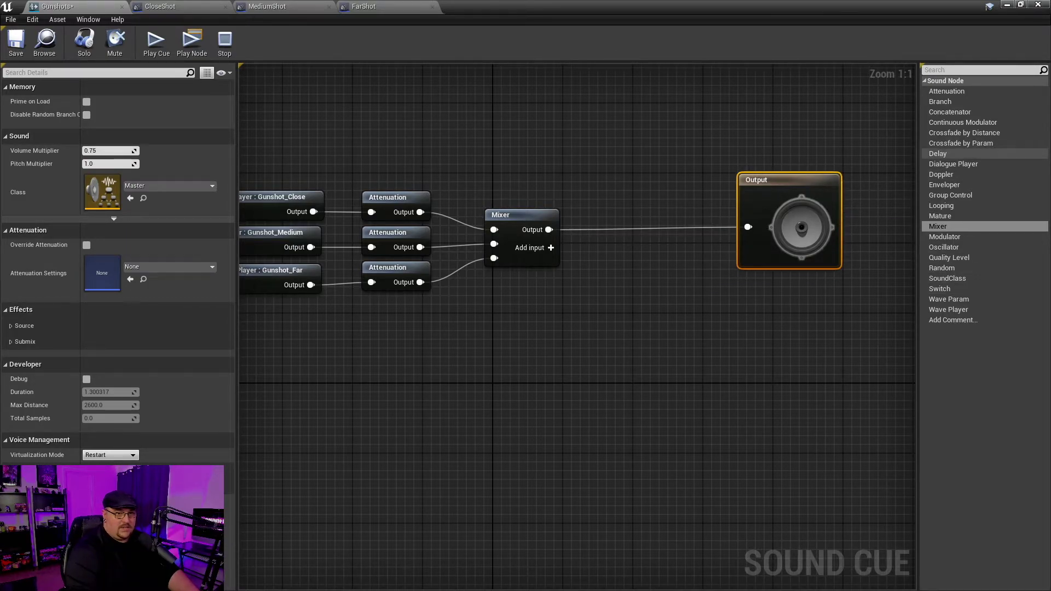
Add a Delay node below the Mixer with Delay Min and Delay Max both set to 1.0.
left_click(938, 154)
left_click_drag(938, 154, 519, 370)
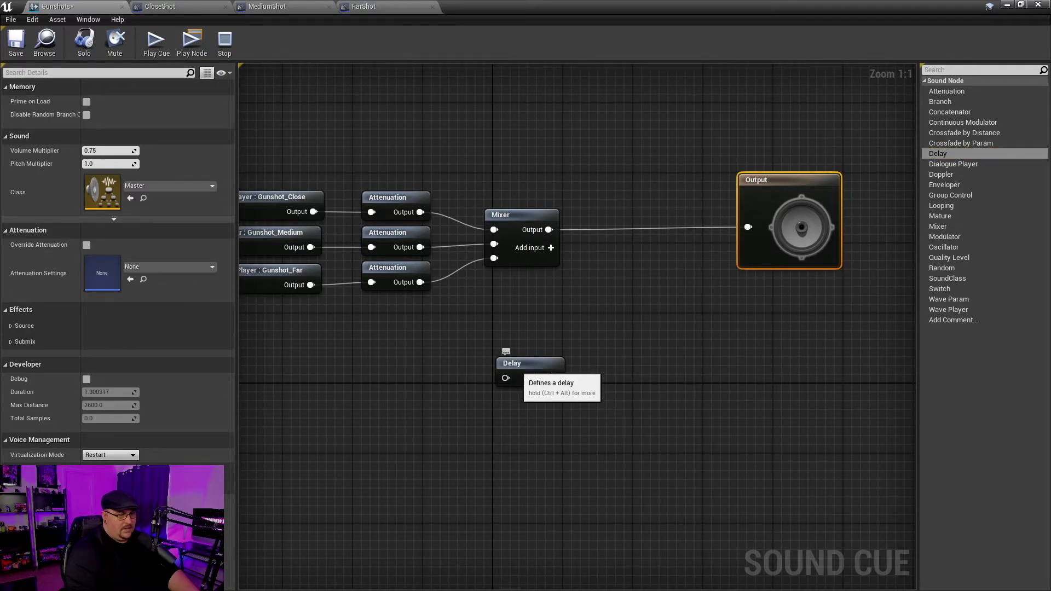
left_click(95, 102)
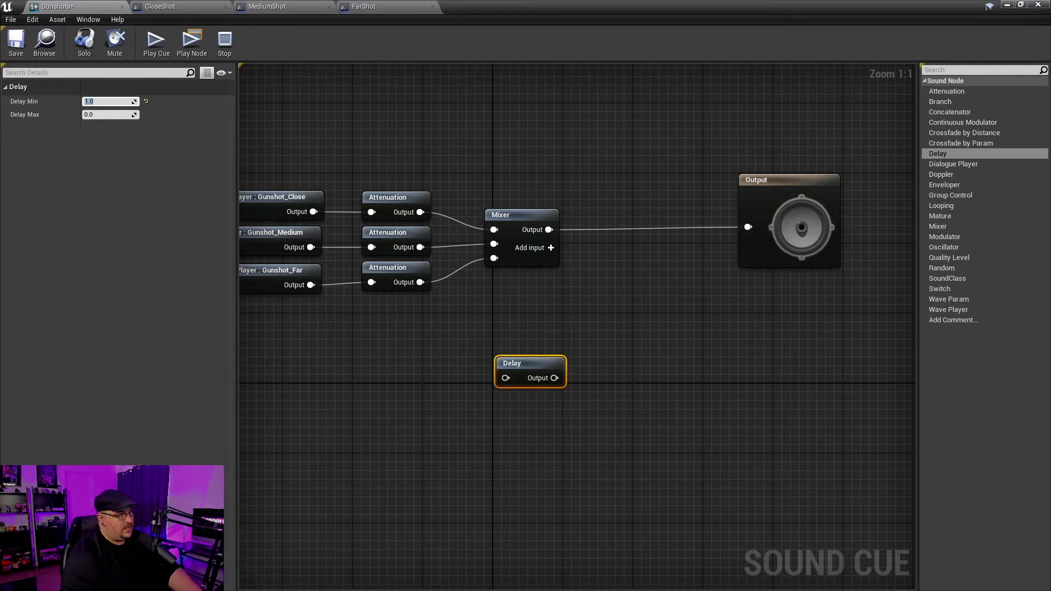
key("Tab")
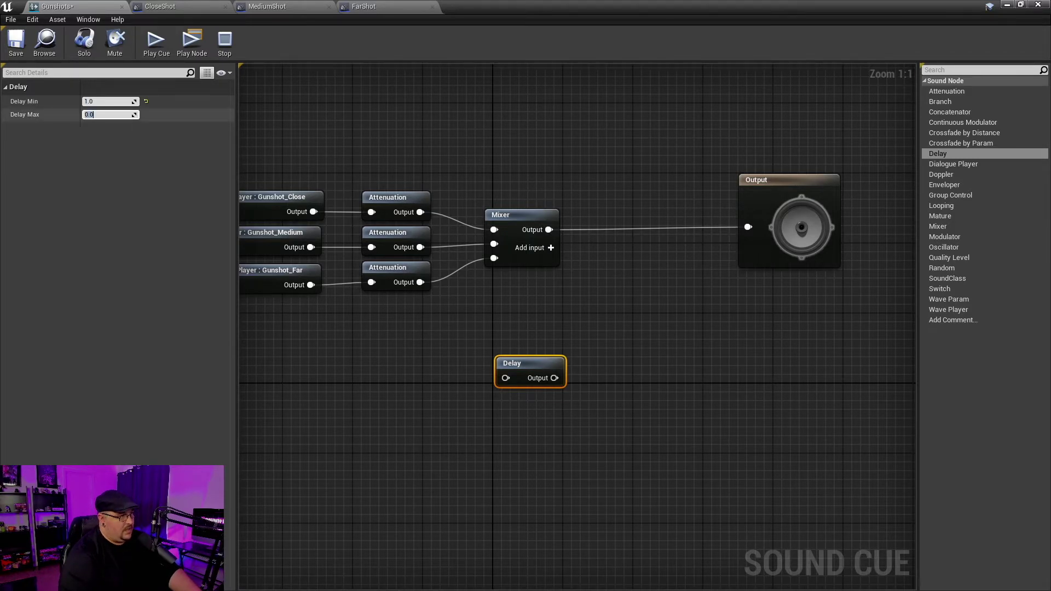
key("Return")
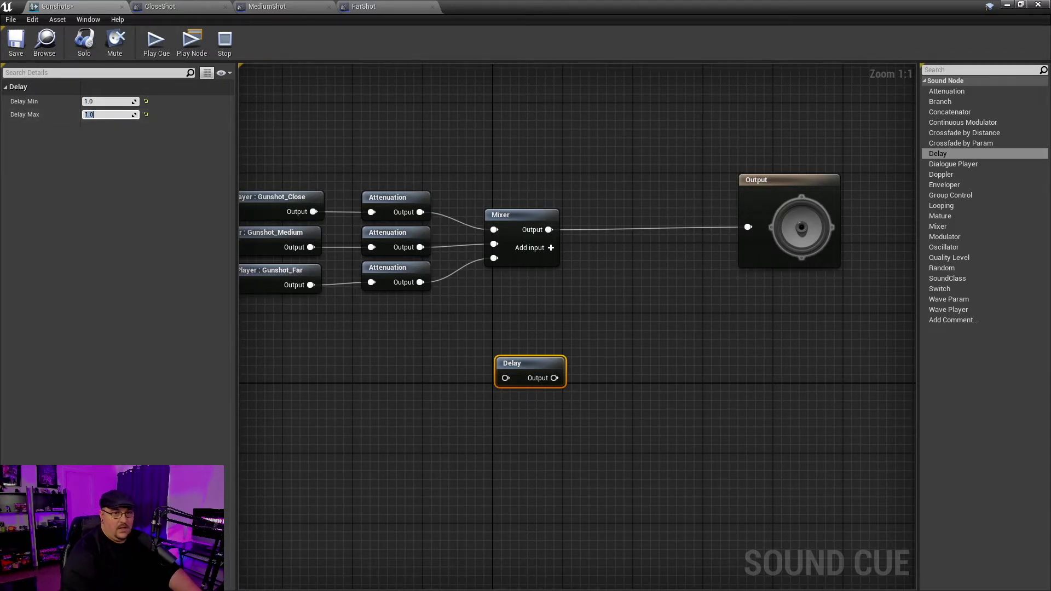
Add a Looping node, route the Mixer through Delay and Looping into the Output node, and save the cue.
left_click_drag(941, 205, 716, 347)
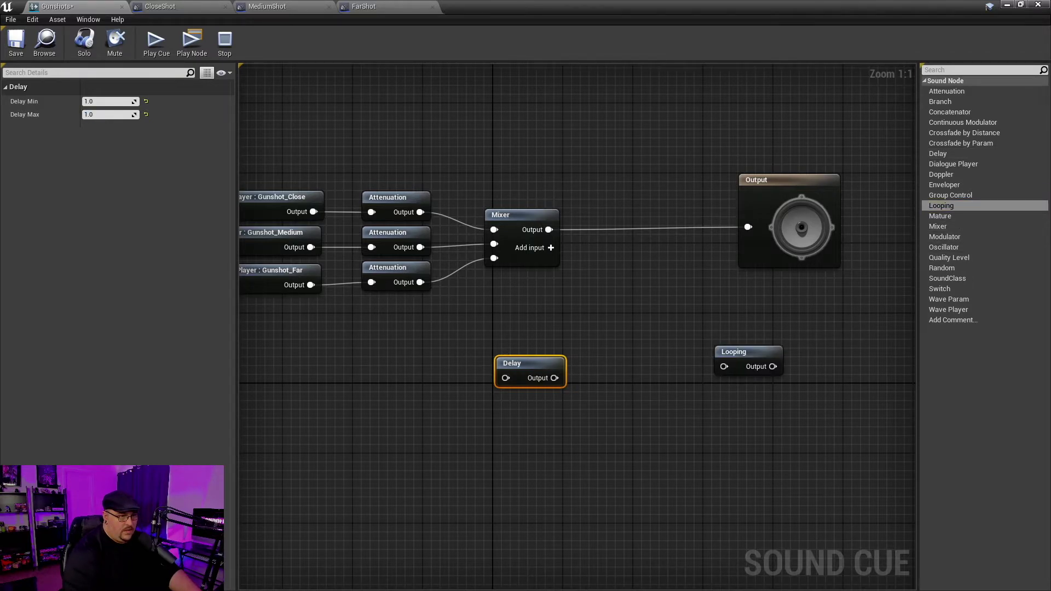
left_click_drag(549, 229, 748, 227)
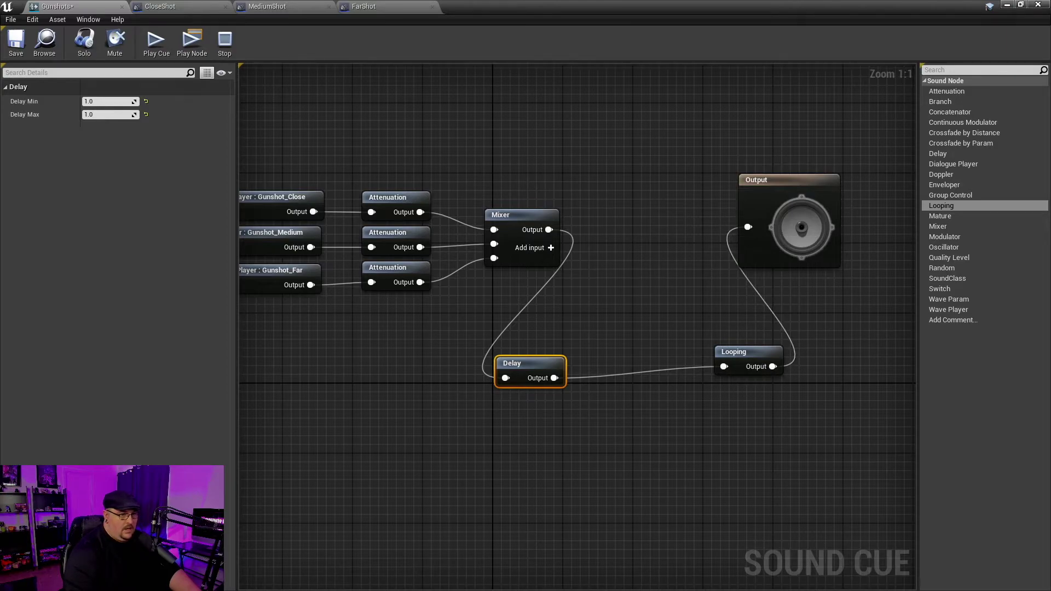
left_click_drag(459, 319, 500, 390)
right_click_drag(456, 476, 705, 465)
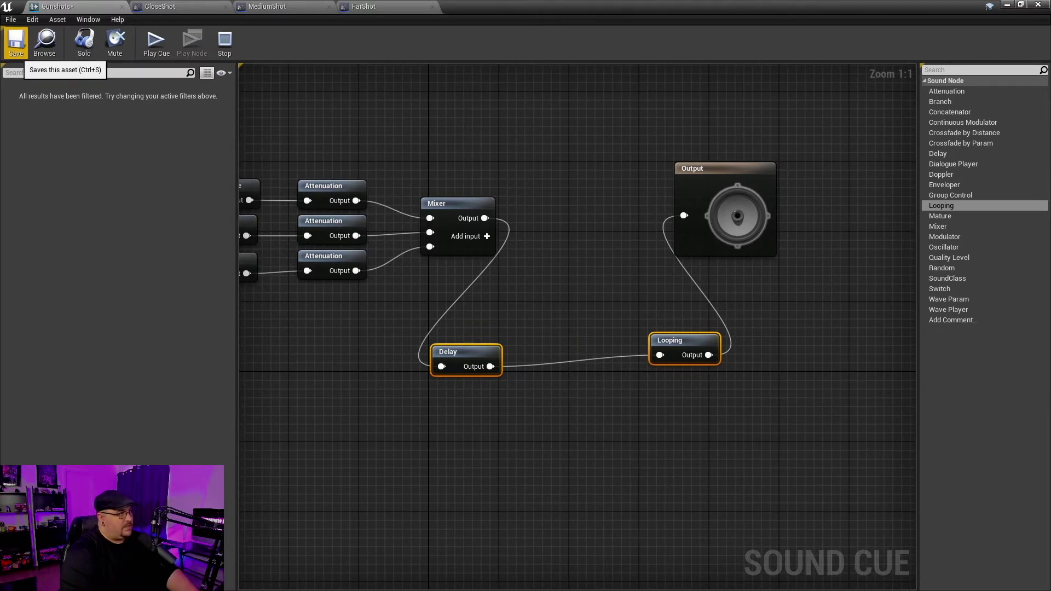
left_click(16, 42)
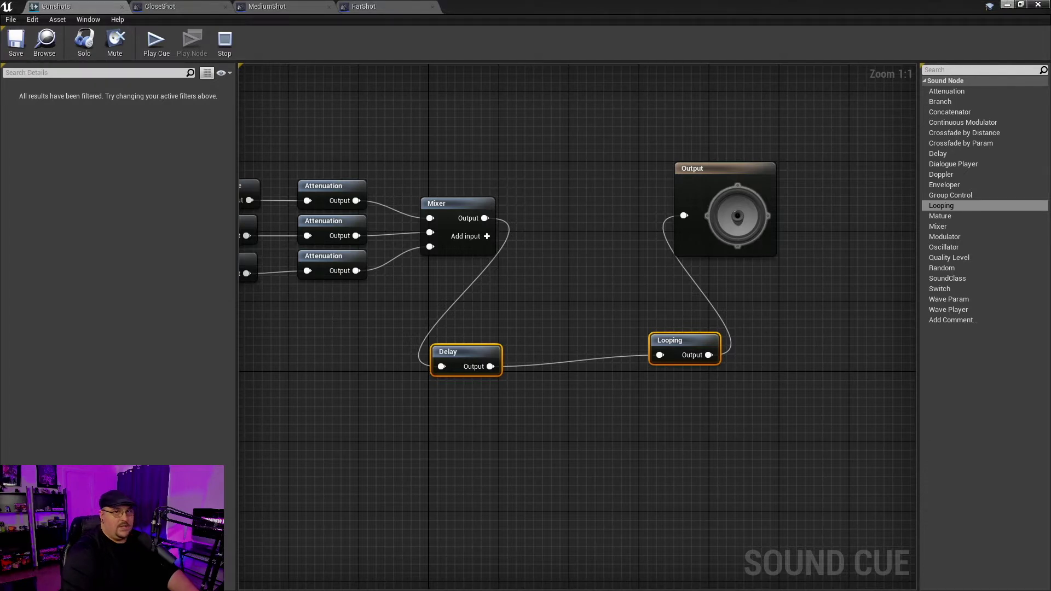
Switch to the FirstPersonExampleMap level, select the sound actor under the rifle on the white cube and frame it in the viewport.
key("alt+Tab")
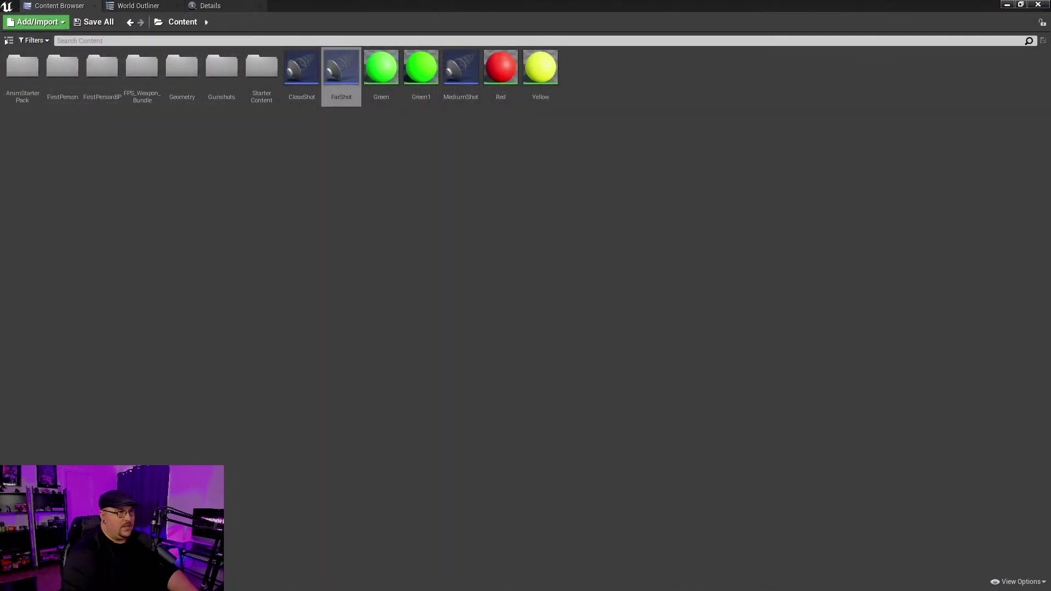
key("alt+Tab")
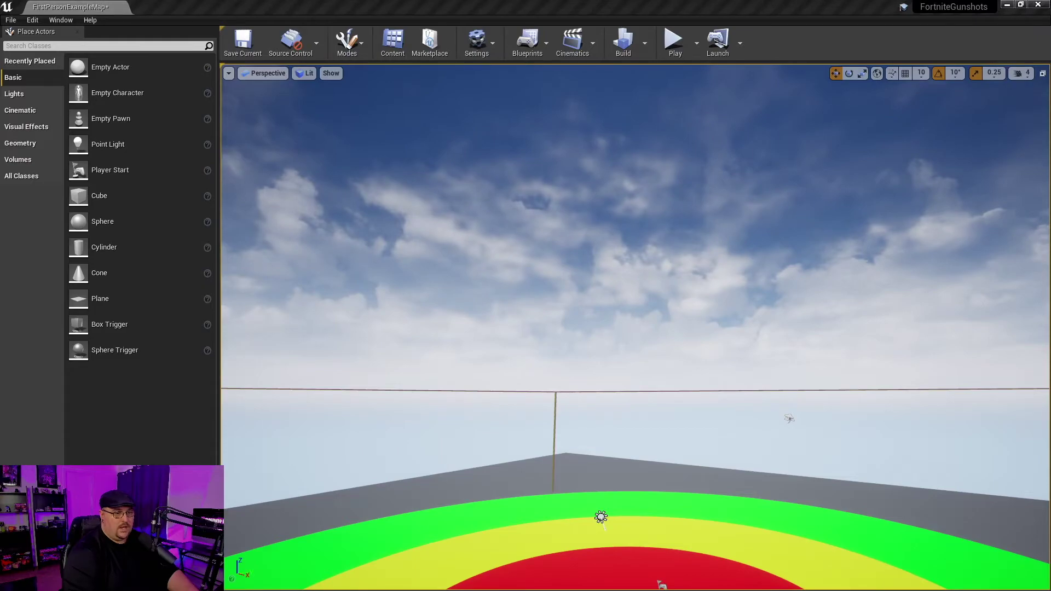
right_click_drag(635, 329, 583, 402)
key("s")
key("d")
key("w")
key("a")
key("w")
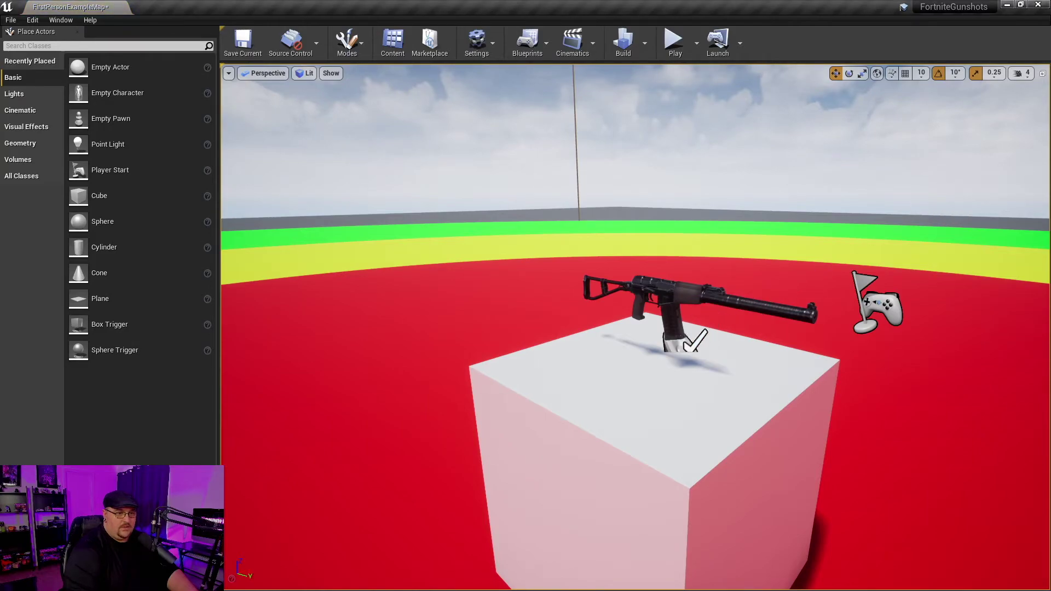
left_click(671, 351)
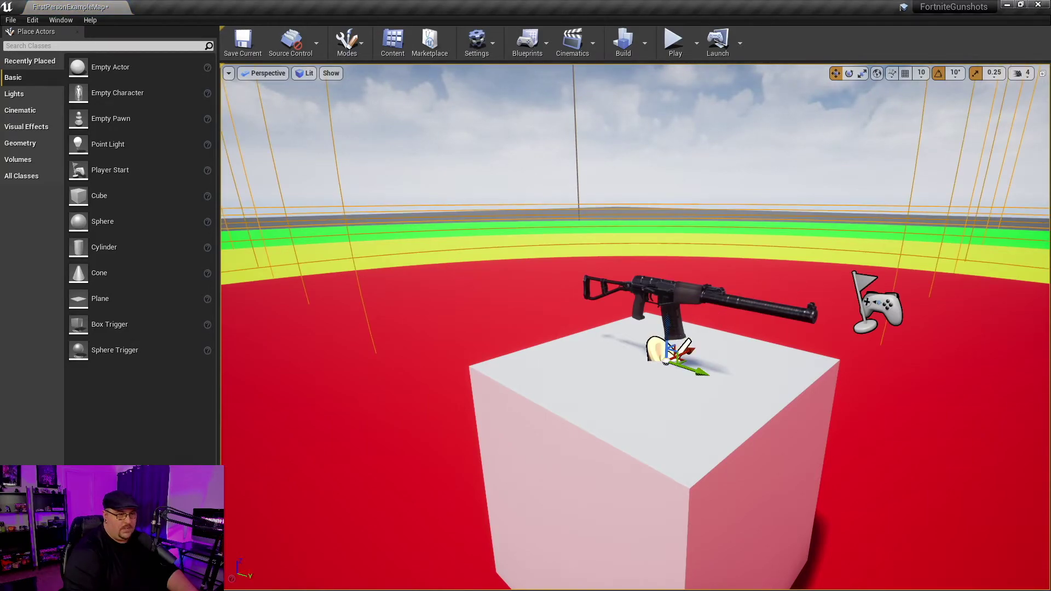
key("f")
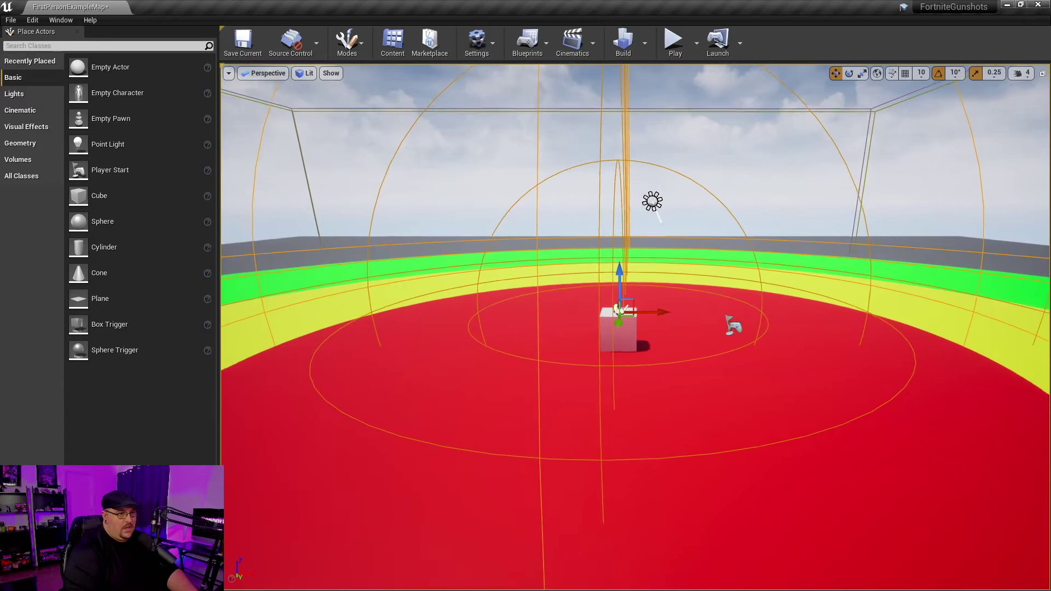
Examine the selected sound's attenuation spheres against the red, yellow and green rings on the floor from several angles.
scroll(635, 326, "down", 10)
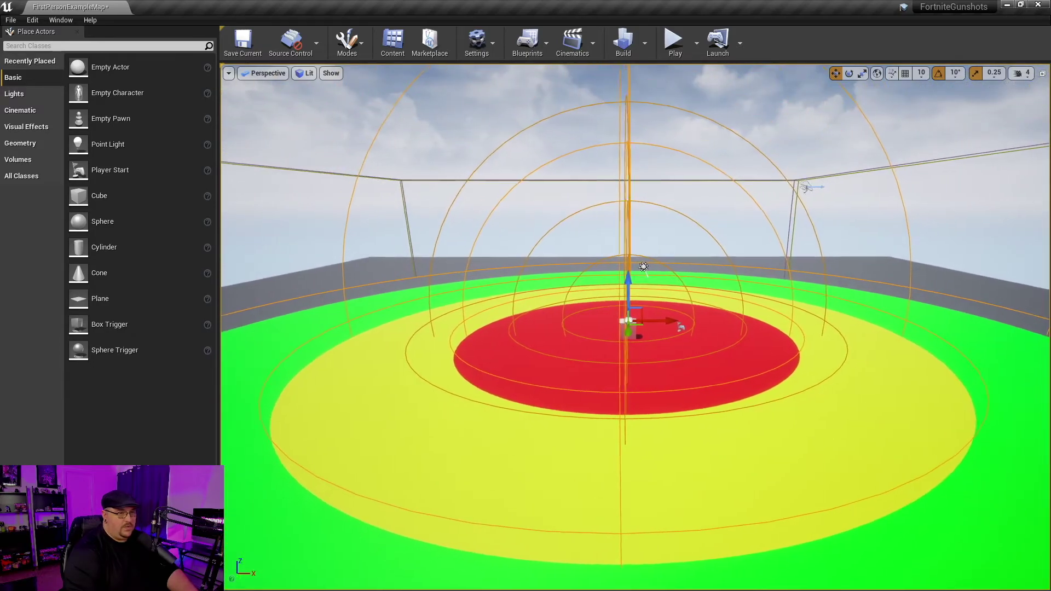
key("a")
right_click_drag(635, 327, 941, 359)
key("a")
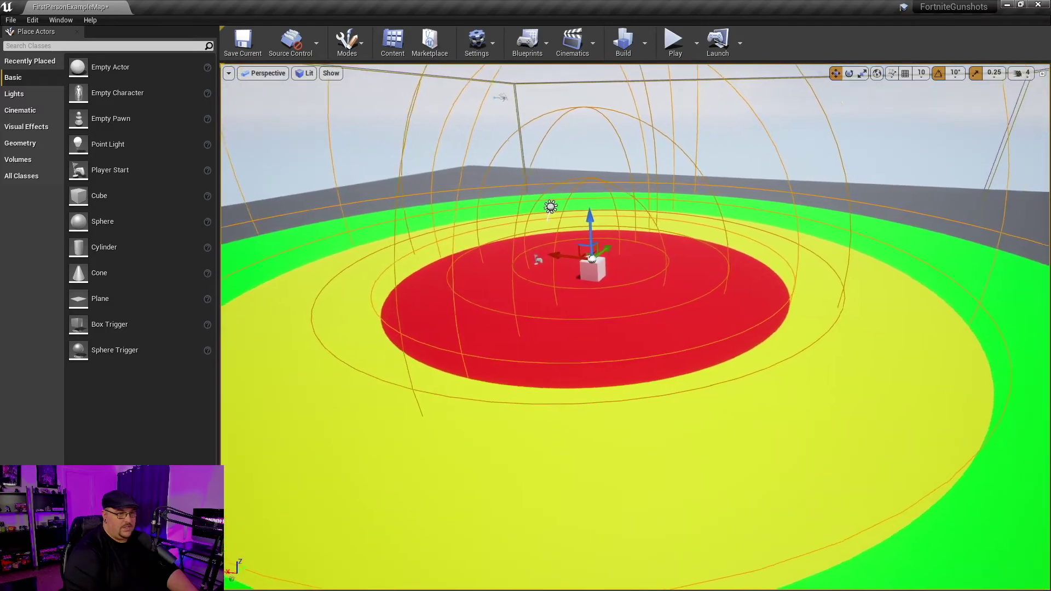
key("a")
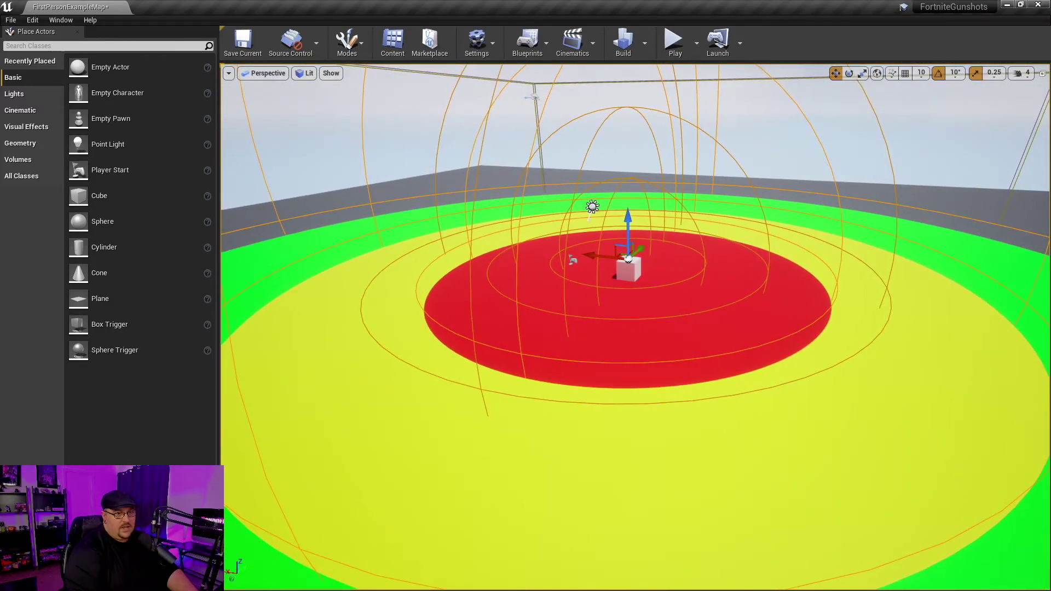
key("d")
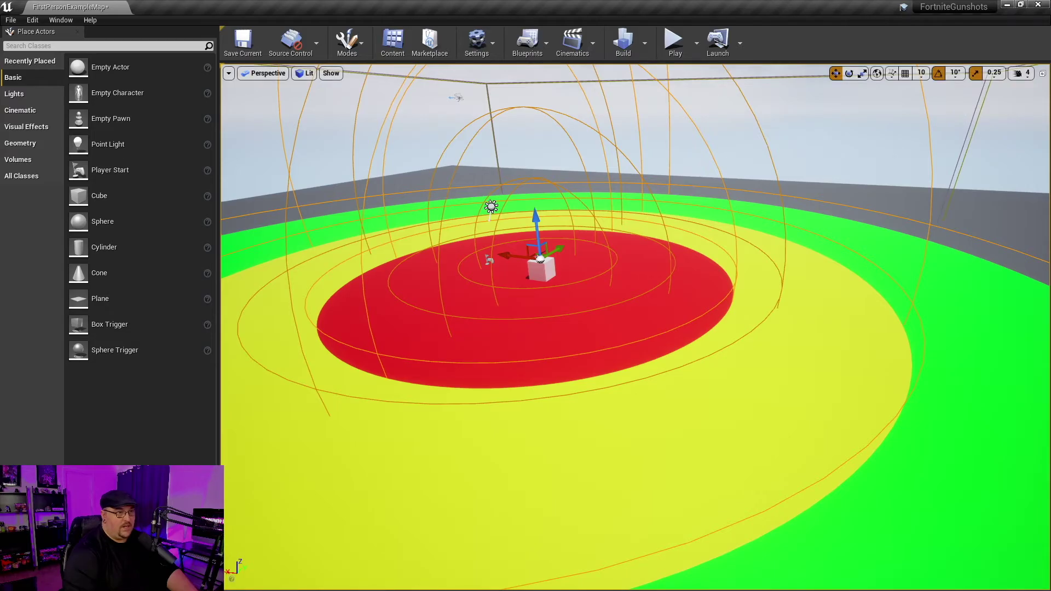
key("s")
right_click_drag(635, 328, 419, 332)
key("d")
key("s")
key("w")
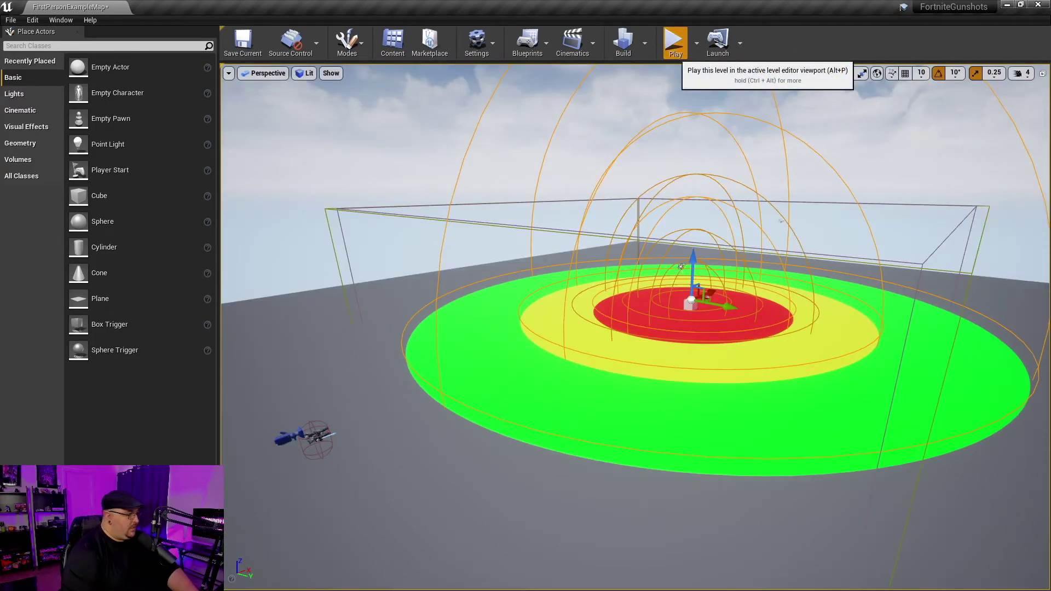
Play the level and walk from outside the rings across green and yellow towards the red circle to hear the gunshots change with distance.
left_click(675, 44)
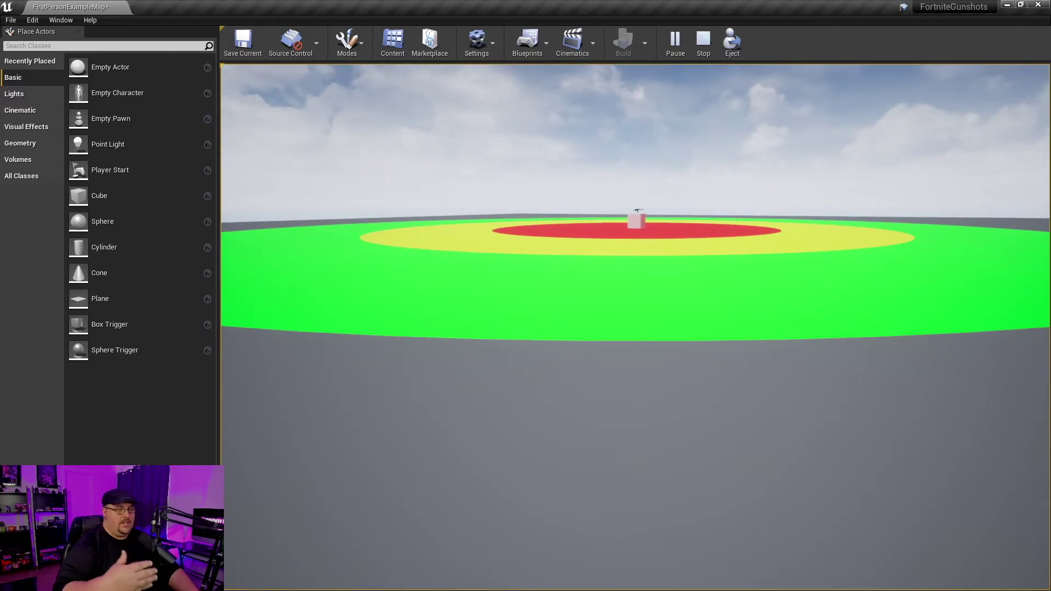
key("a")
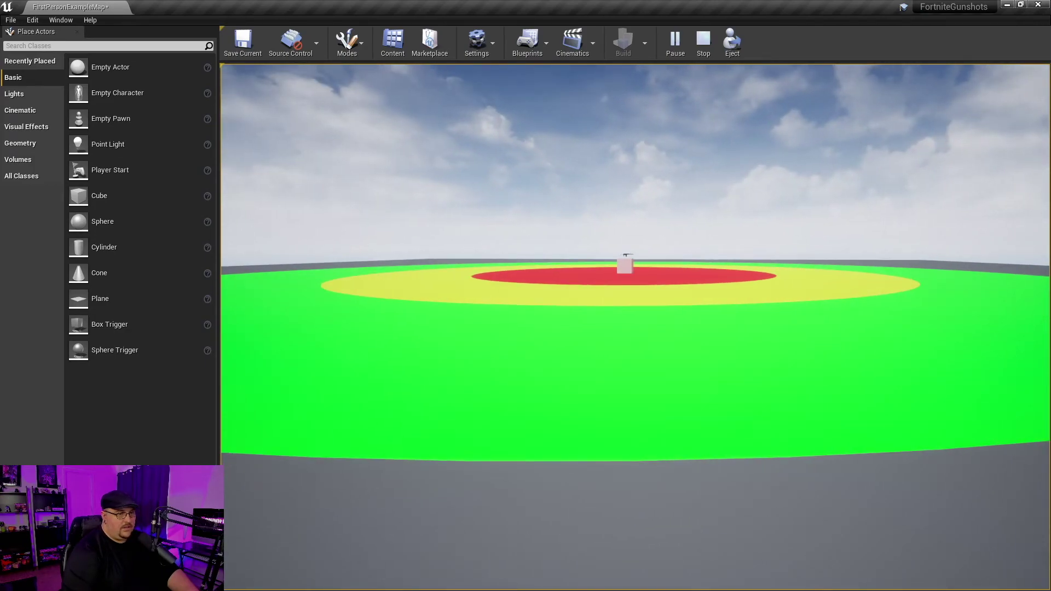
key("w")
key("w")
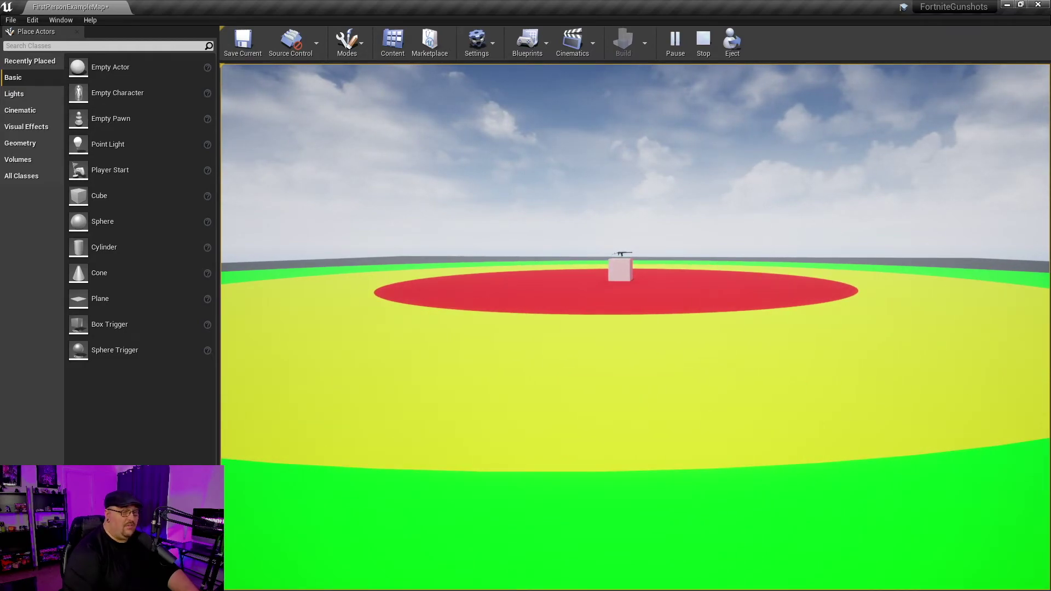
key("w")
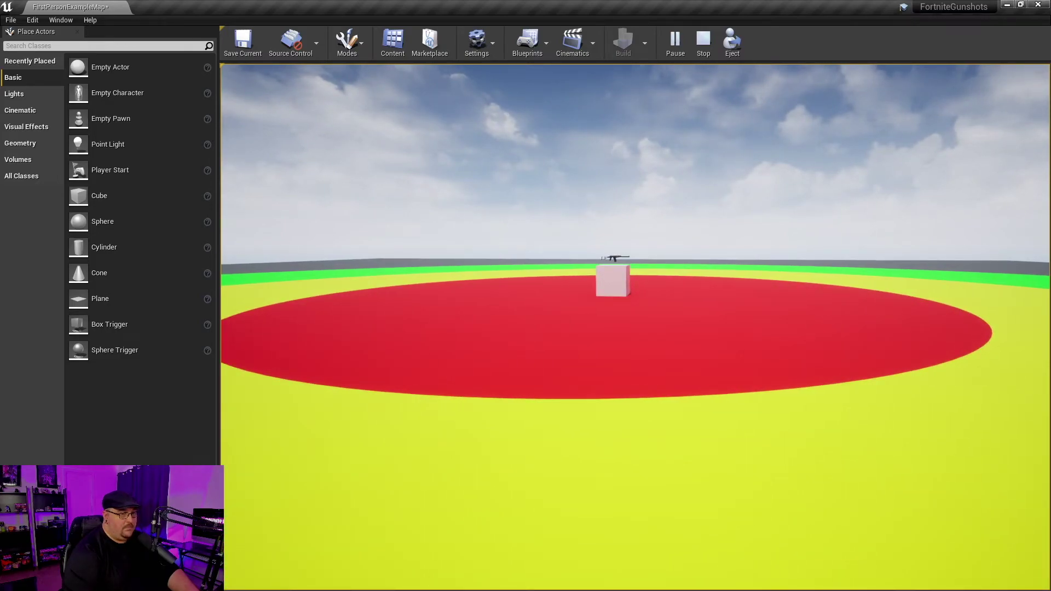
key("w")
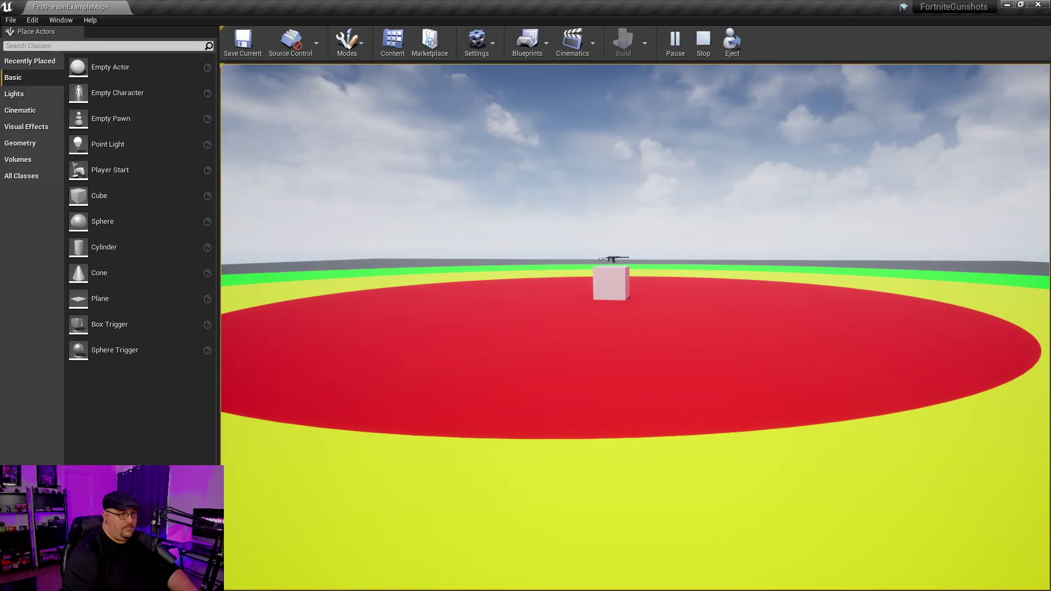
Walk into the red circle up to the white cube, and back away to the green ring to compare close, medium and far gunshots.
key("d")
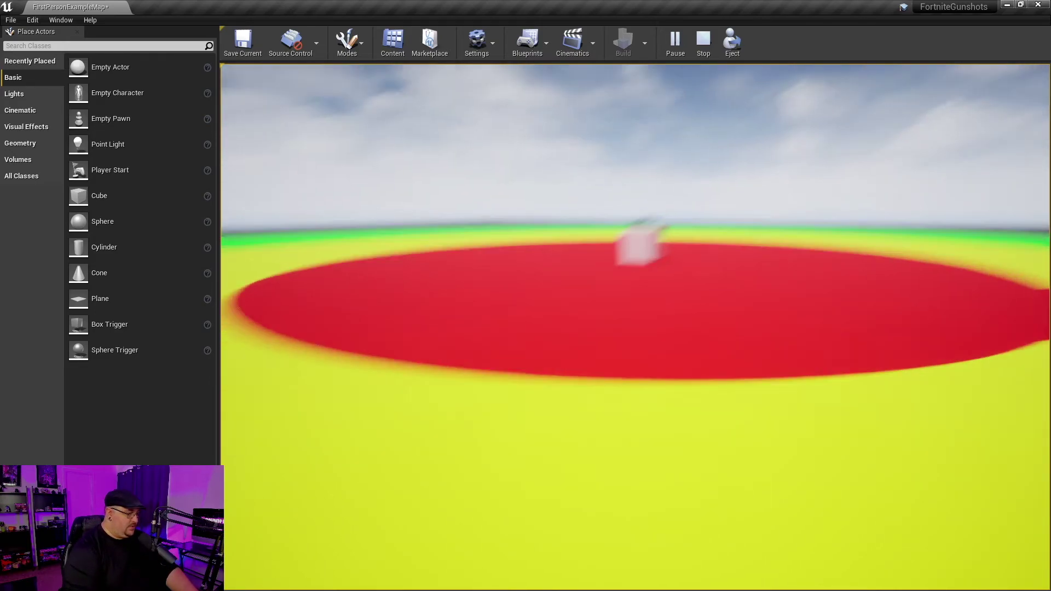
key("w")
key("w")
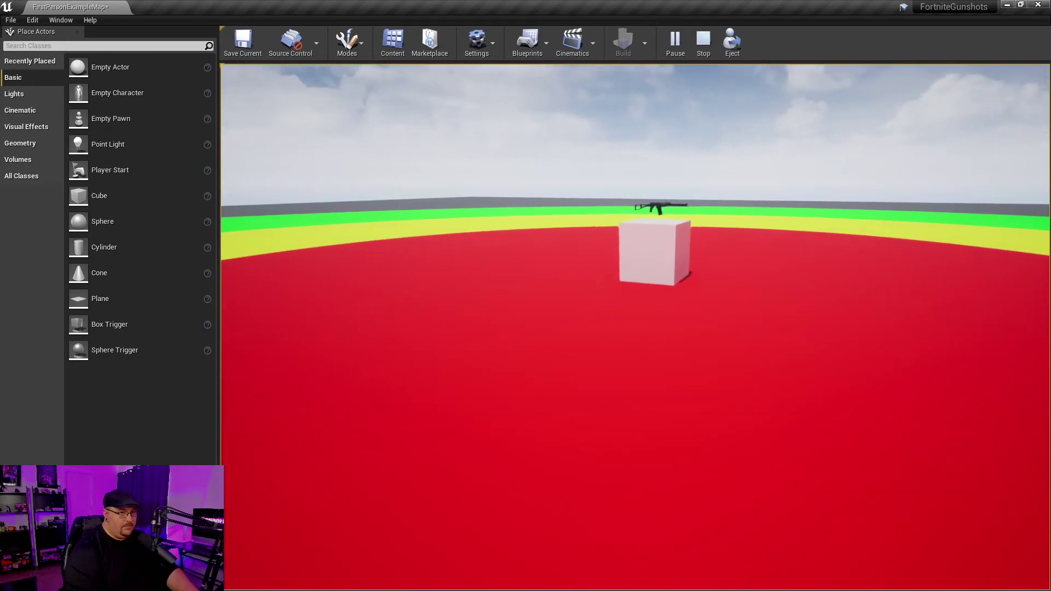
key("w")
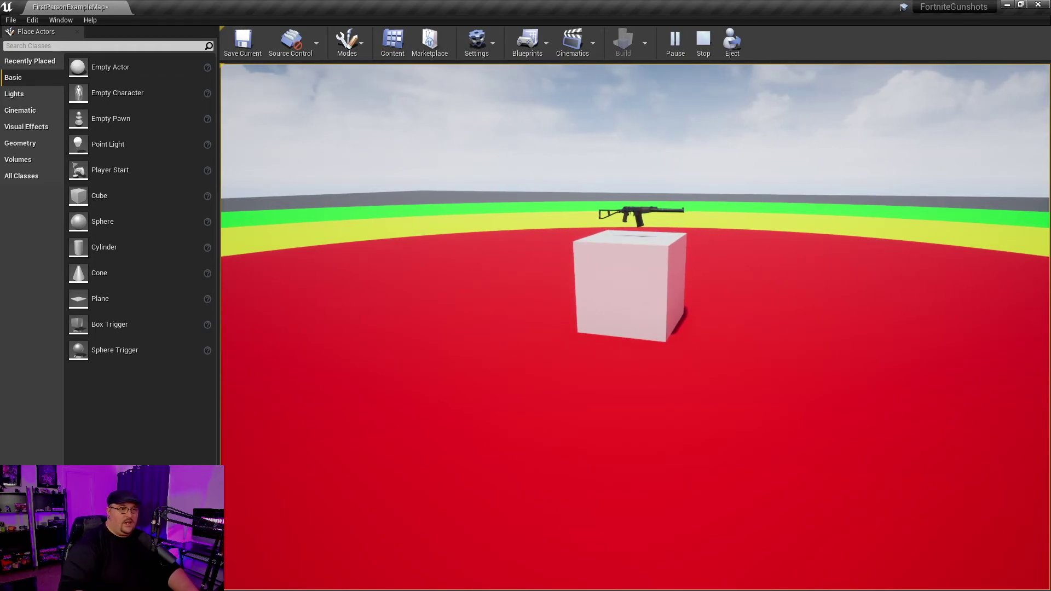
key("s")
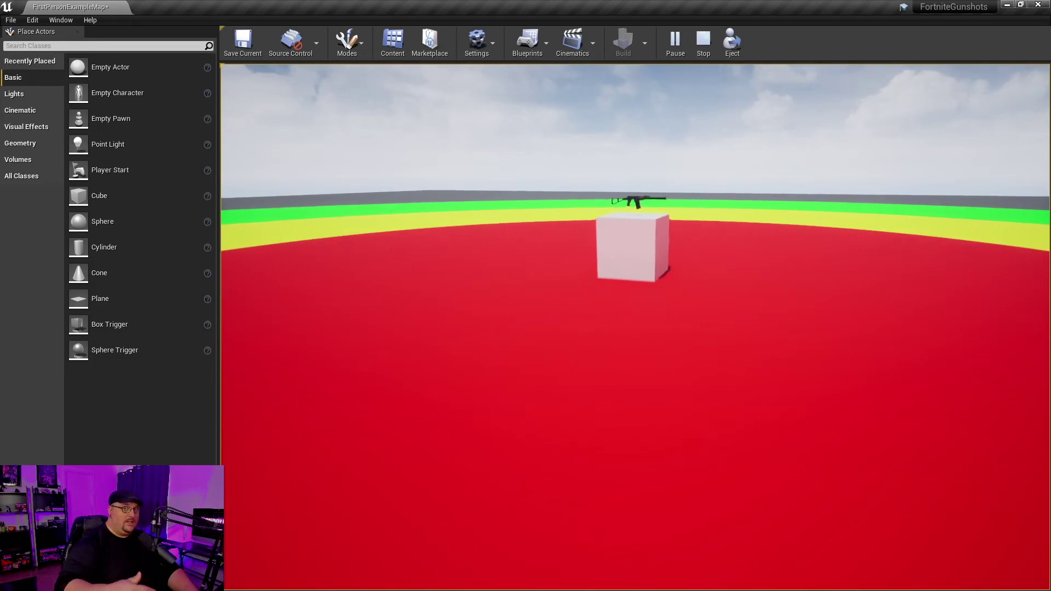
key("s")
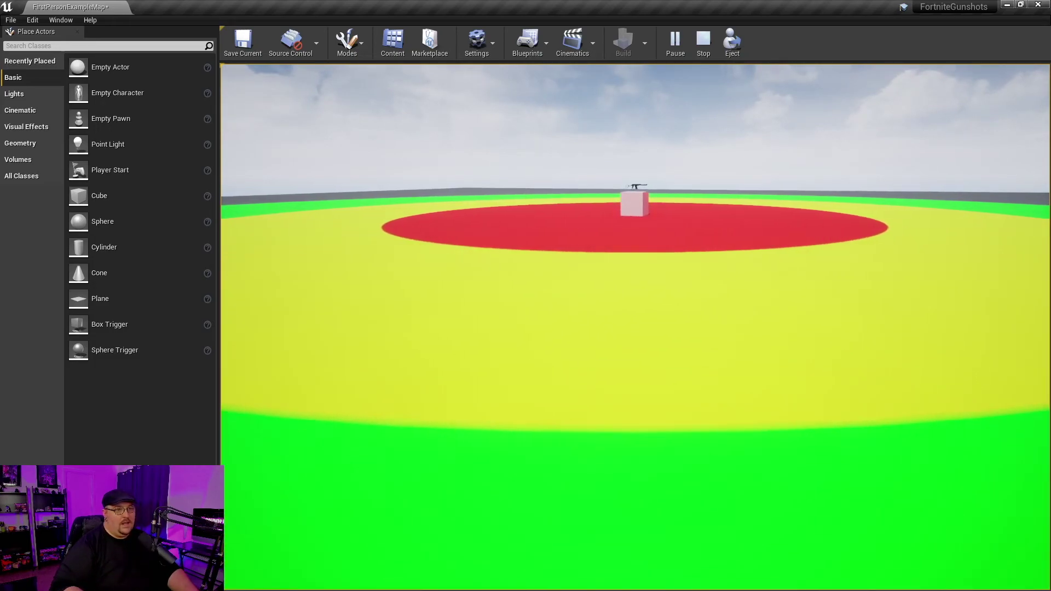